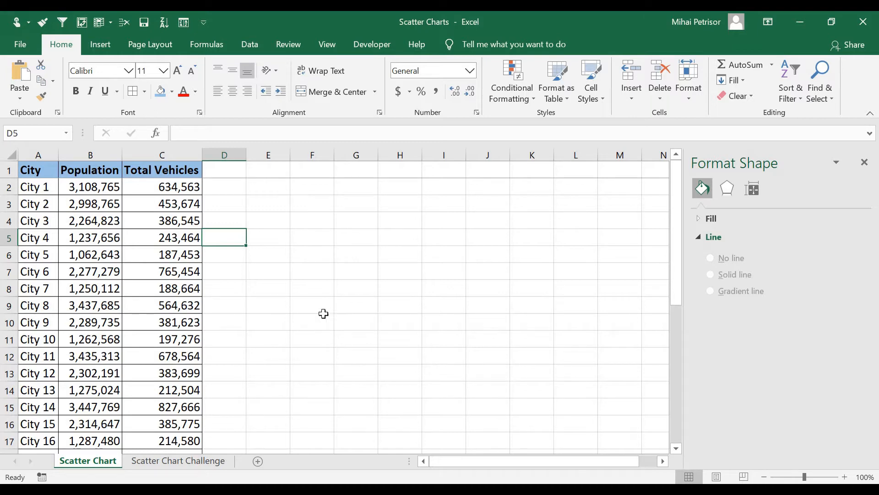
Examine the population and total vehicles figures listed for the 30 cities.
{"action": "scroll", "coordinate": [61, 295], "scroll_direction": "down", "scroll_amount": 5}
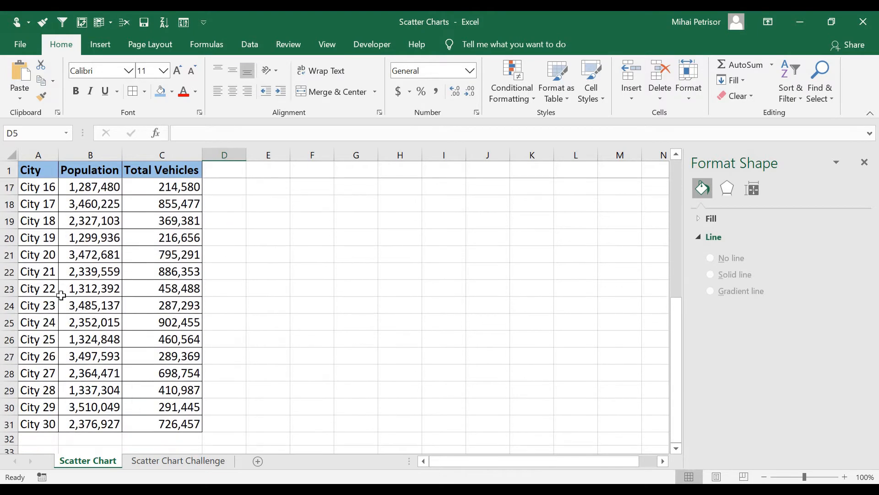
{"action": "scroll", "coordinate": [64, 275], "scroll_direction": "up", "scroll_amount": 5}
{"action": "left_click", "coordinate": [80, 190]}
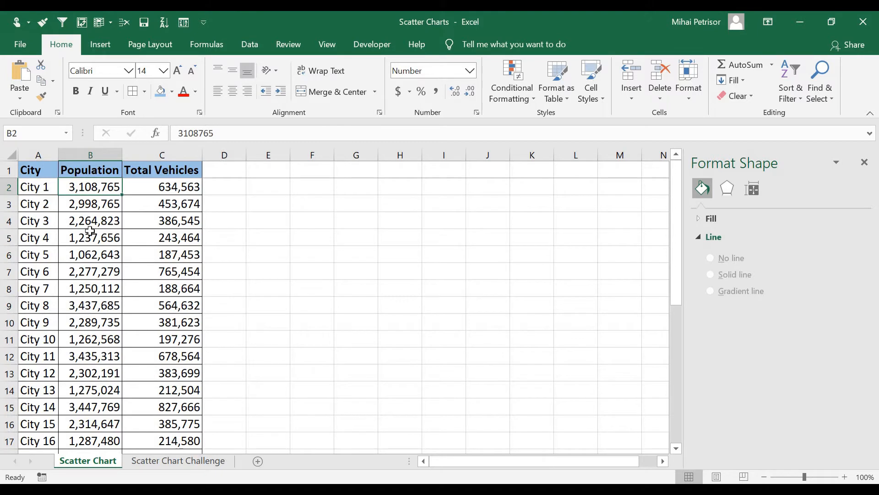
{"action": "left_click", "coordinate": [151, 183]}
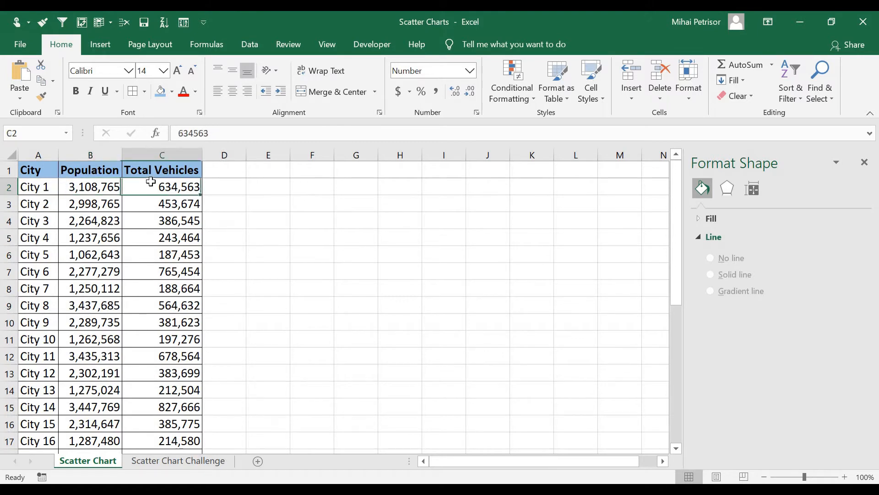
{"action": "left_click", "coordinate": [108, 186]}
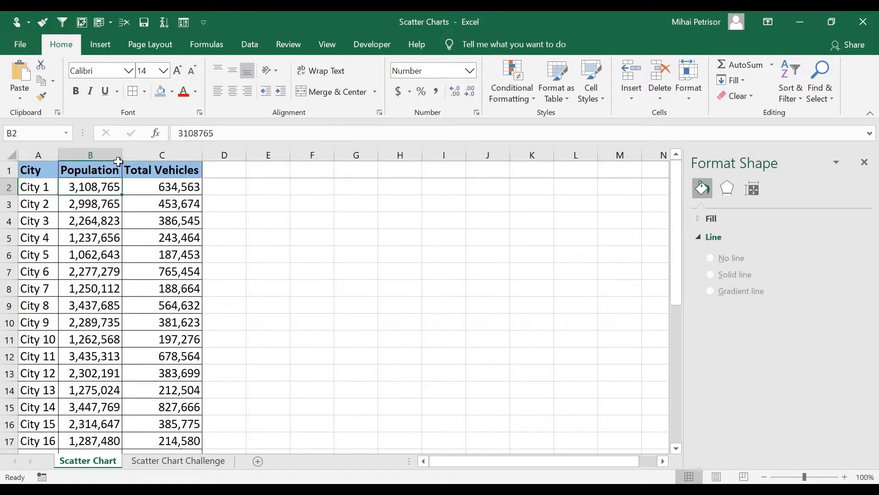
{"action": "left_click", "coordinate": [165, 186]}
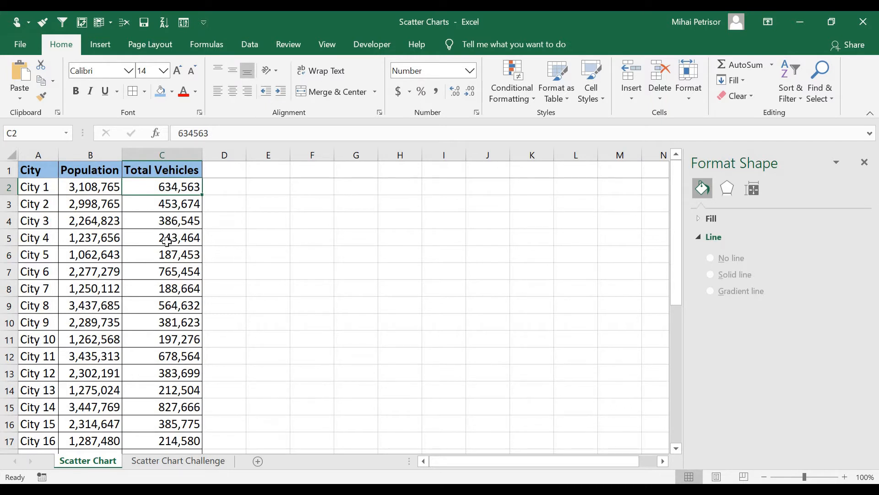
{"action": "left_click", "coordinate": [171, 201]}
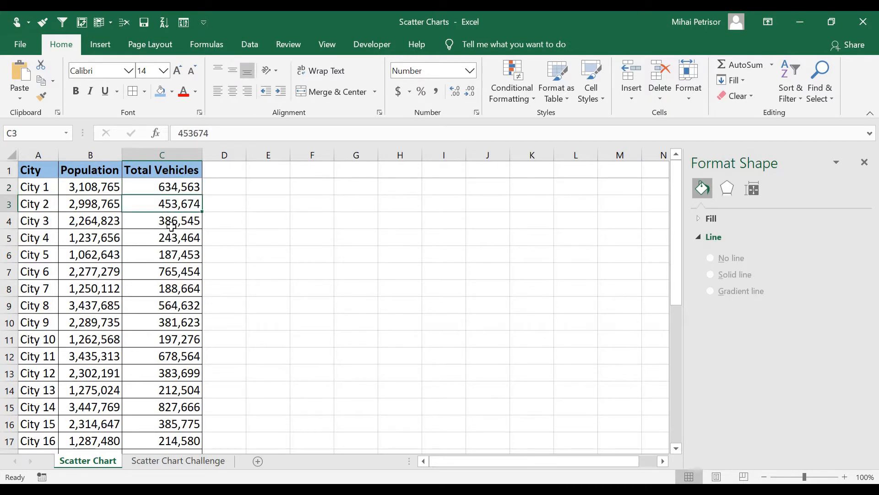
{"action": "left_click", "coordinate": [110, 204]}
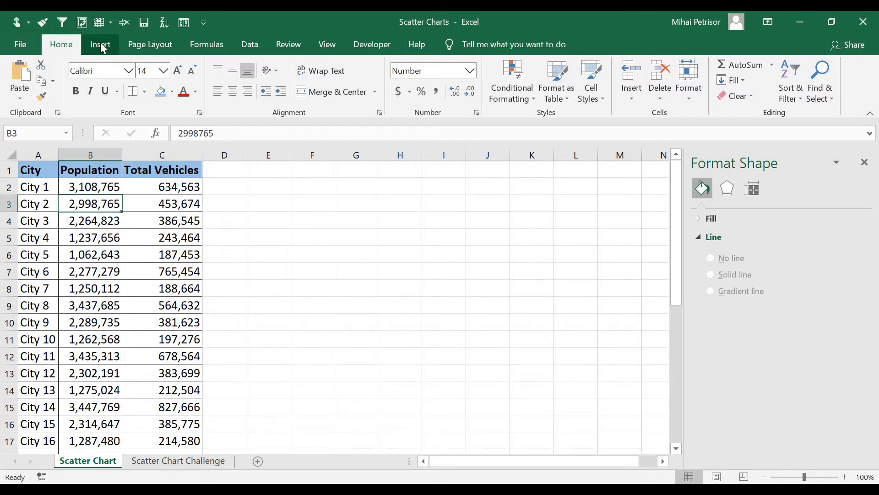
Insert a markers-only scatter chart from the Population and Total Vehicles columns, headers included, in B1:C31.
{"action": "left_click_drag", "start_coordinate": [97, 173], "coordinate": [179, 372]}
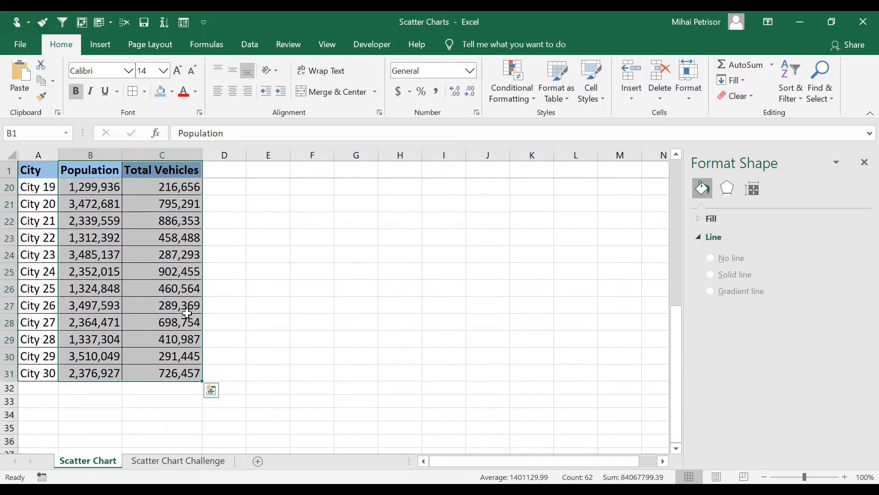
{"action": "scroll", "coordinate": [174, 298], "scroll_direction": "up", "scroll_amount": 6}
{"action": "left_click", "coordinate": [103, 52]}
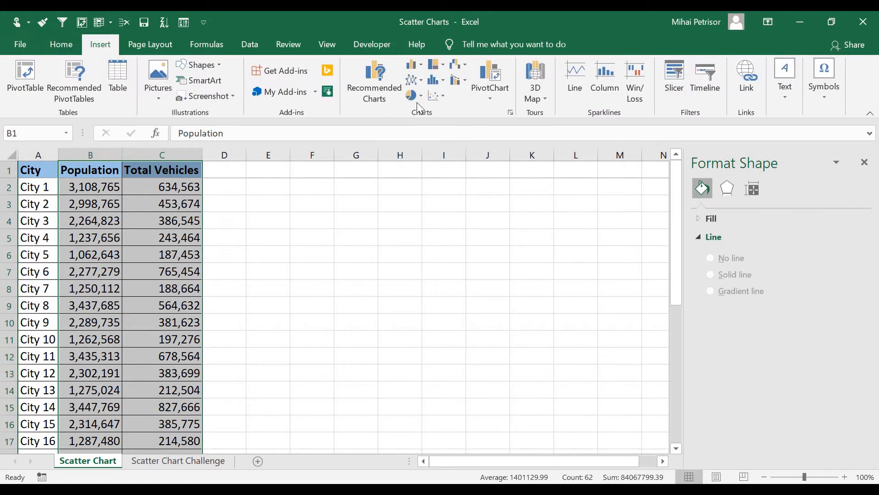
{"action": "left_click", "coordinate": [443, 96]}
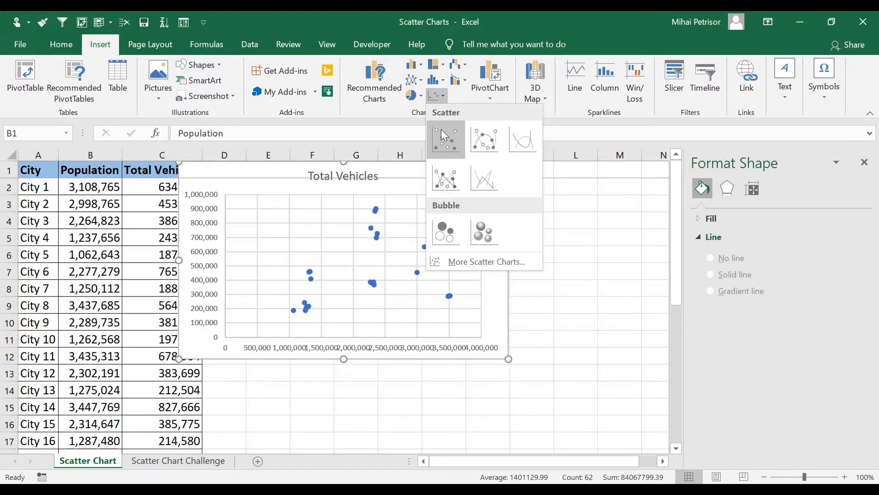
{"action": "left_click", "coordinate": [442, 134]}
Move the scatter chart clear of the data table and delete its chart title.
{"action": "left_click_drag", "start_coordinate": [405, 174], "coordinate": [434, 192]}
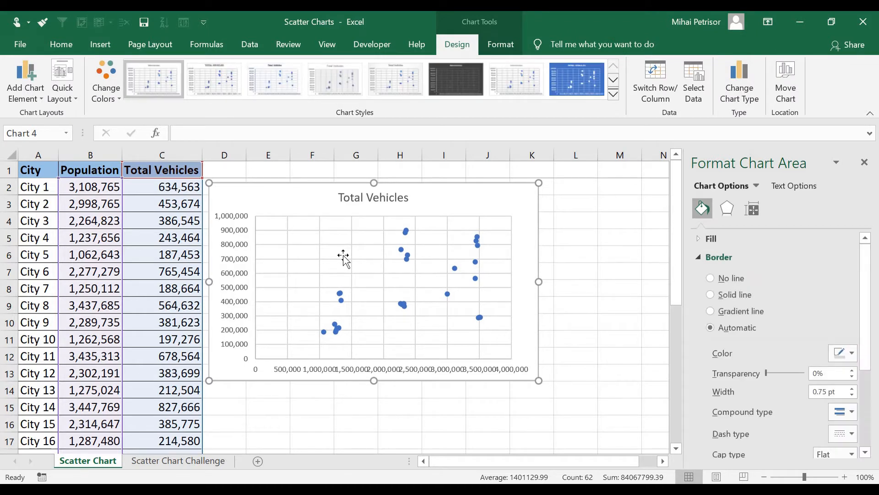
{"action": "left_click", "coordinate": [403, 196]}
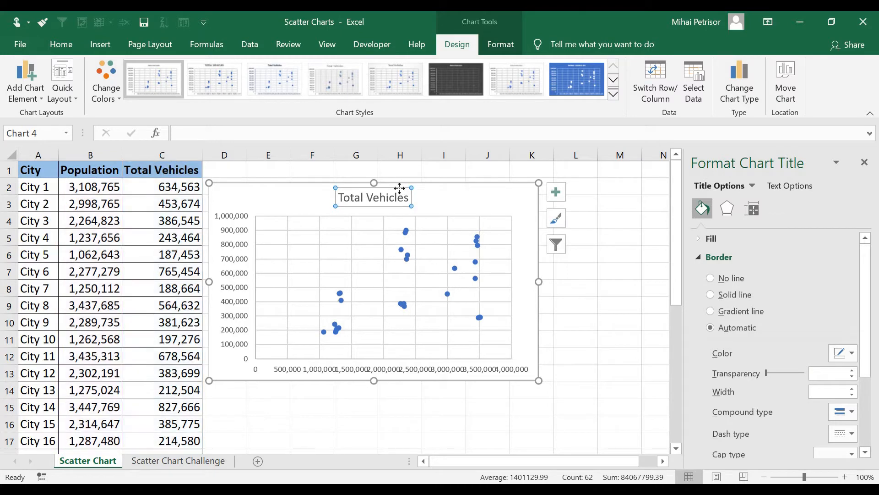
{"action": "key", "text": "Delete"}
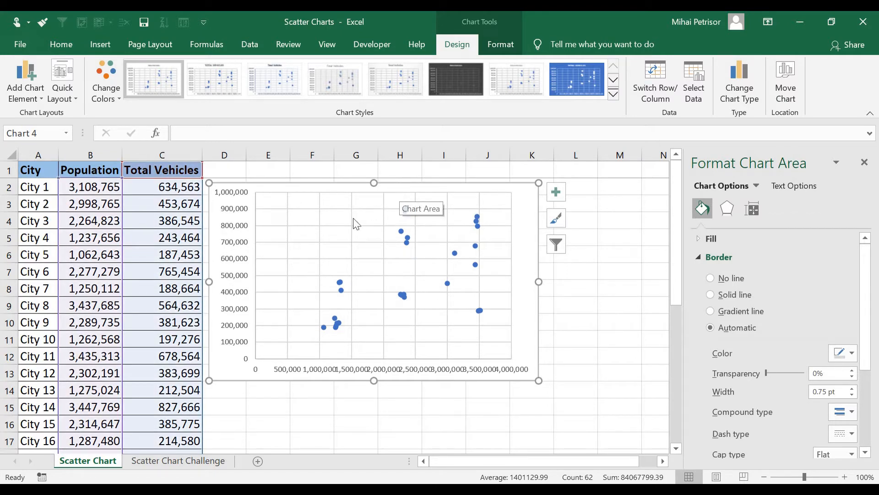
Reduce the font size of the chart's horizontal axis labels to 7.
{"action": "left_click", "coordinate": [312, 374]}
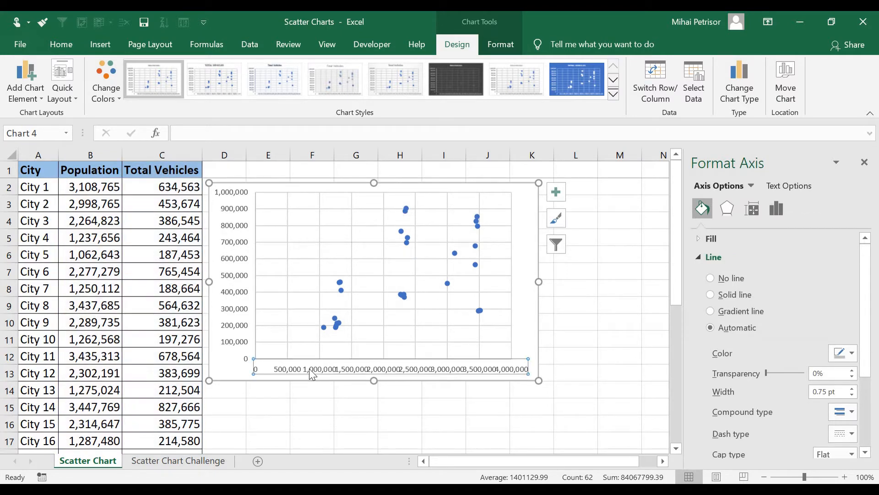
{"action": "left_click", "coordinate": [65, 45]}
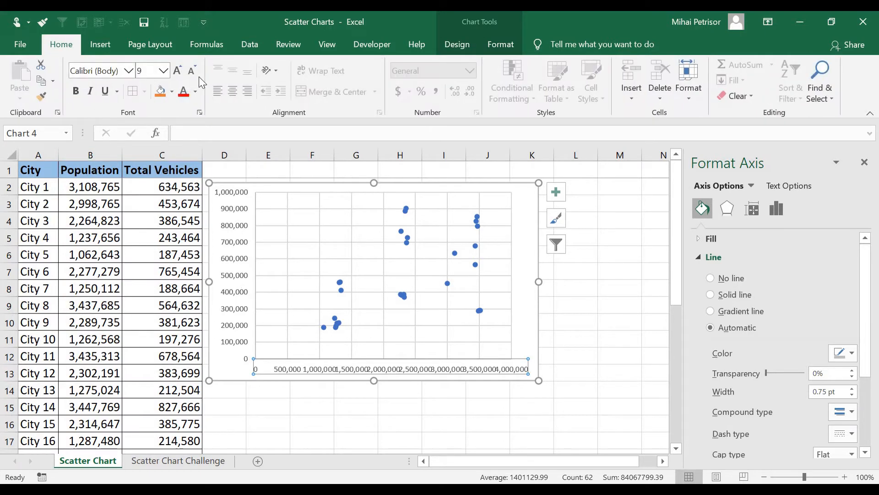
{"action": "left_click", "coordinate": [196, 70]}
{"action": "left_click", "coordinate": [197, 70]}
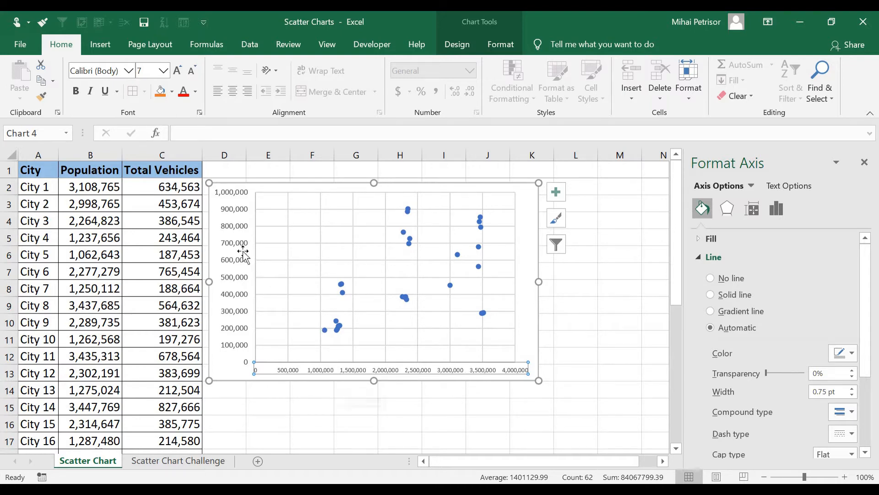
Reduce the font size of the chart's vertical axis labels to 7.
{"action": "left_click", "coordinate": [242, 250]}
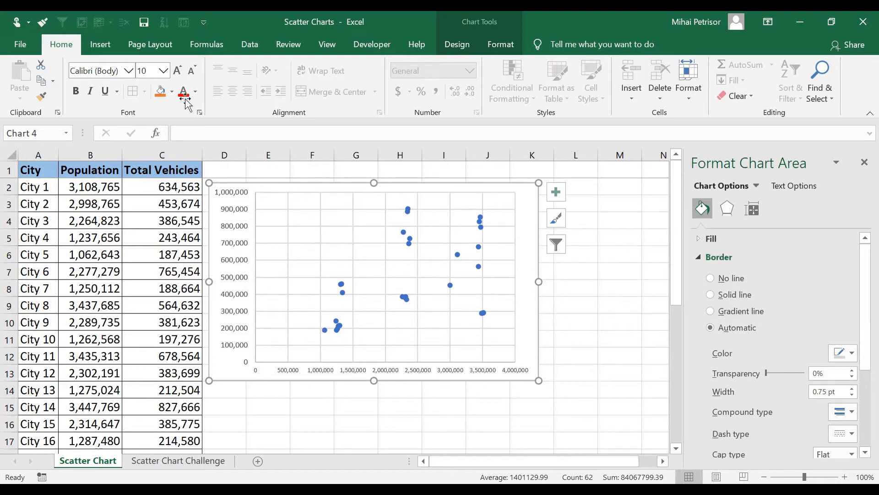
{"action": "left_click", "coordinate": [238, 189]}
{"action": "left_click", "coordinate": [190, 66]}
{"action": "left_click", "coordinate": [192, 68]}
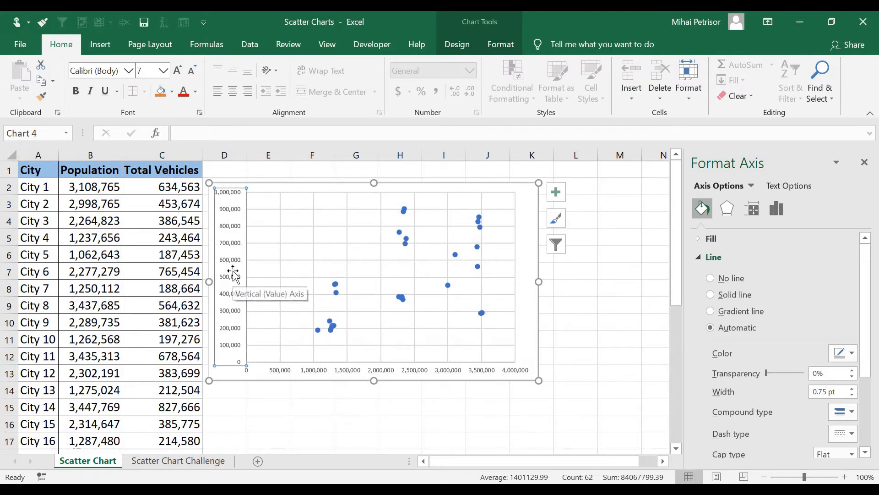
{"action": "right_click", "coordinate": [230, 250]}
{"action": "key", "text": "Escape"}
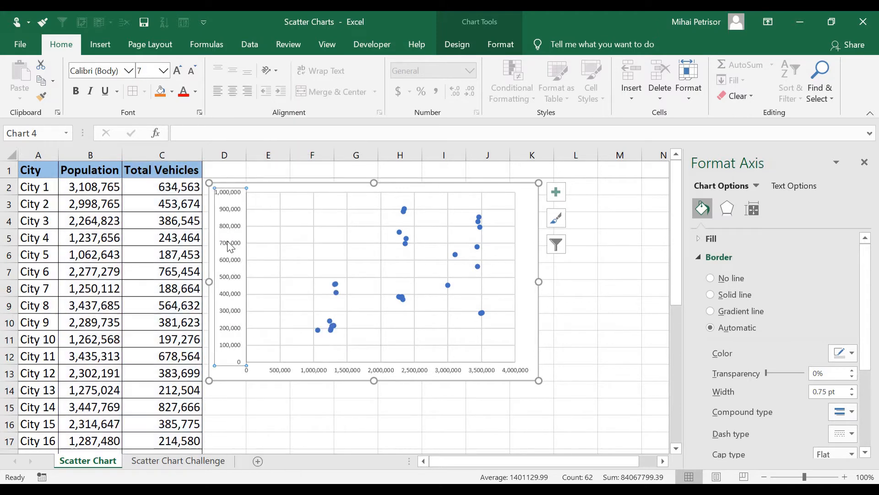
Add a primary vertical axis title to the chart and set its text to "Vehicles".
{"action": "left_click", "coordinate": [473, 42]}
{"action": "left_click", "coordinate": [37, 101]}
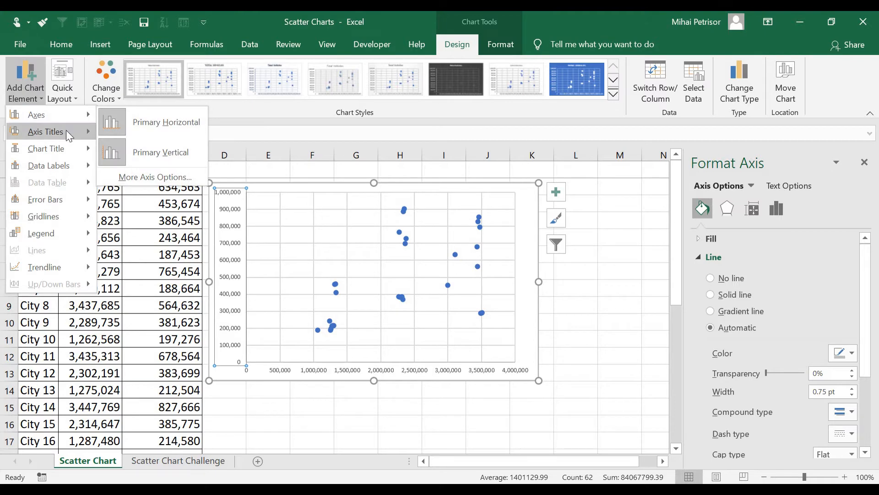
{"action": "mouse_move", "coordinate": [66, 130]}
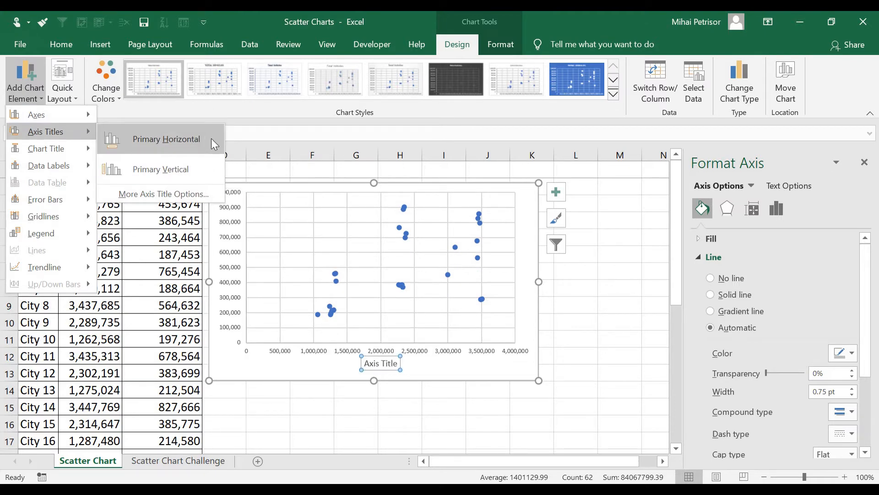
{"action": "left_click", "coordinate": [195, 170]}
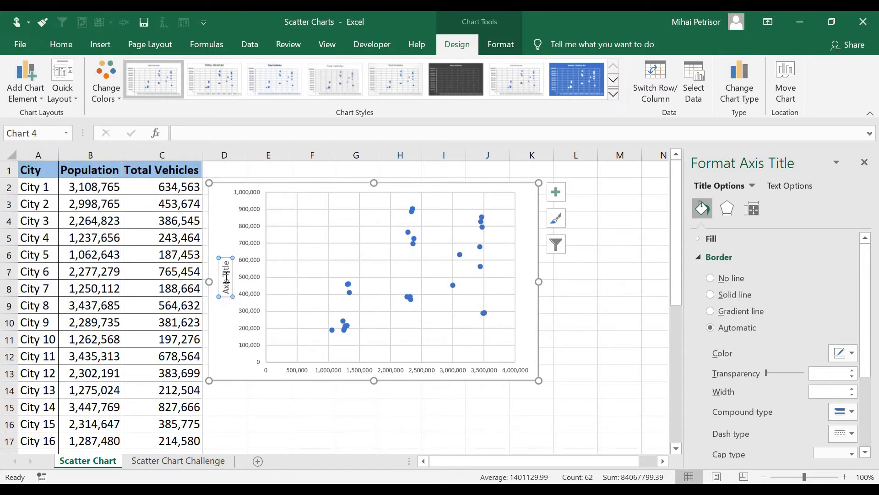
{"action": "triple_click", "coordinate": [227, 283]}
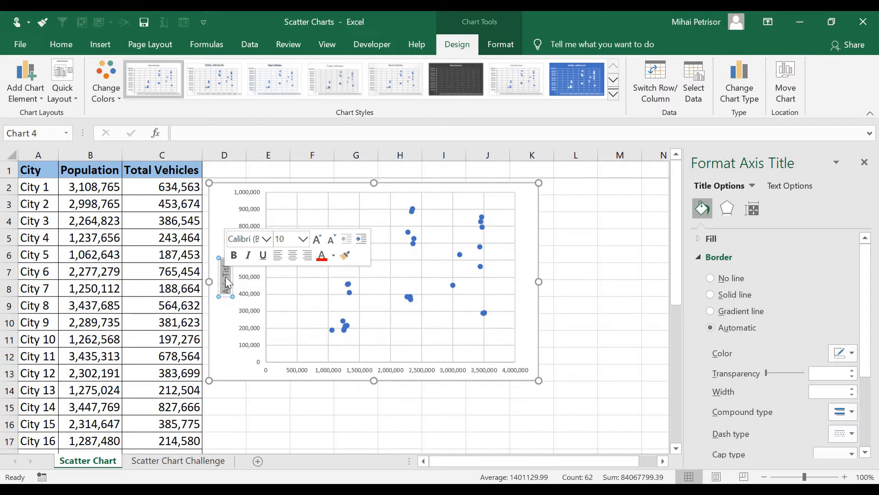
{"action": "type", "text": "Vehicl"}
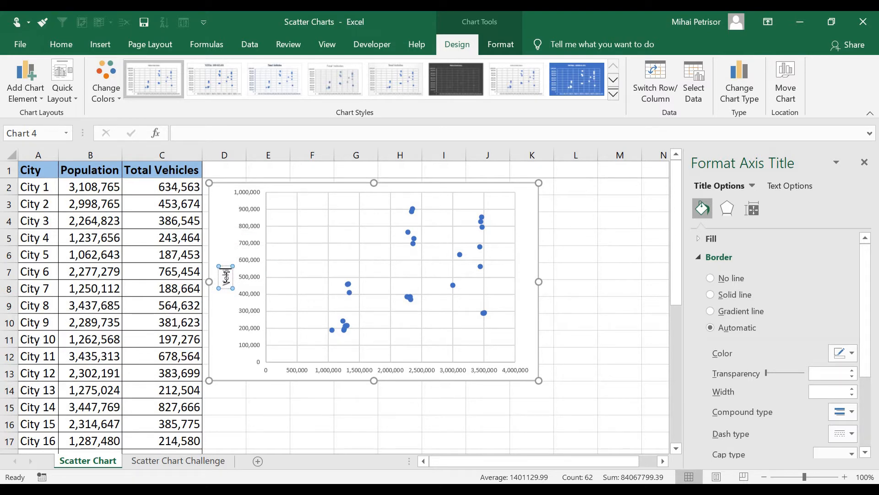
{"action": "type", "text": "es"}
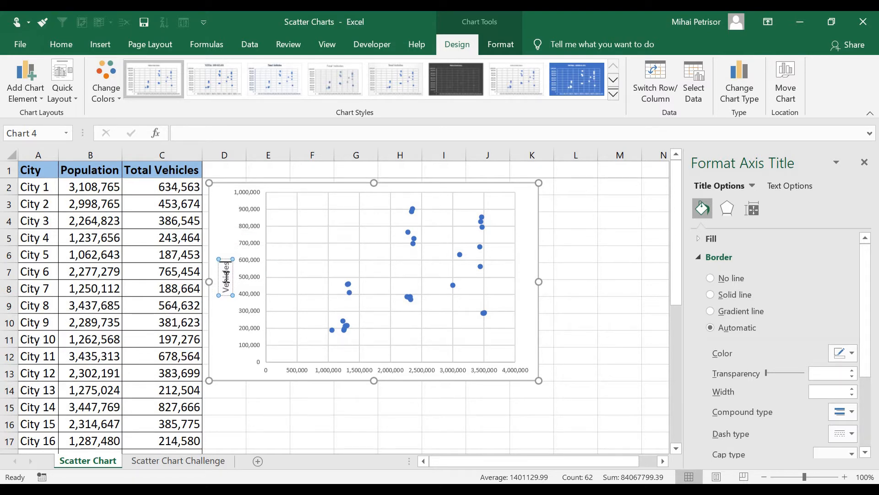
{"action": "left_click", "coordinate": [298, 402]}
Add a primary horizontal axis title to the chart and set its text to "Population".
{"action": "left_click", "coordinate": [362, 371]}
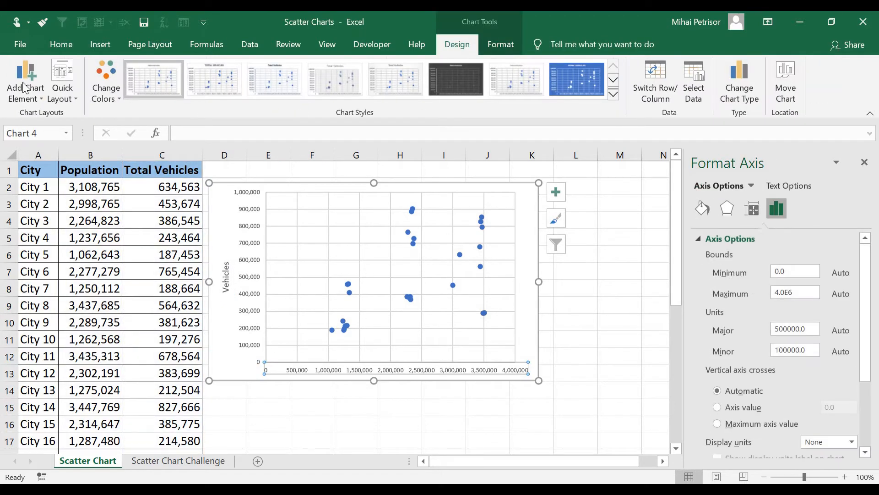
{"action": "left_click", "coordinate": [25, 87]}
{"action": "mouse_move", "coordinate": [55, 137]}
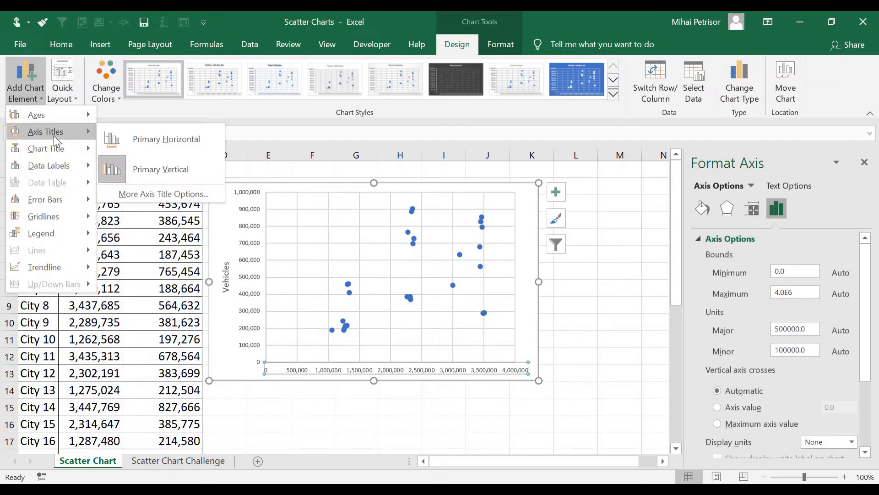
{"action": "left_click", "coordinate": [151, 139]}
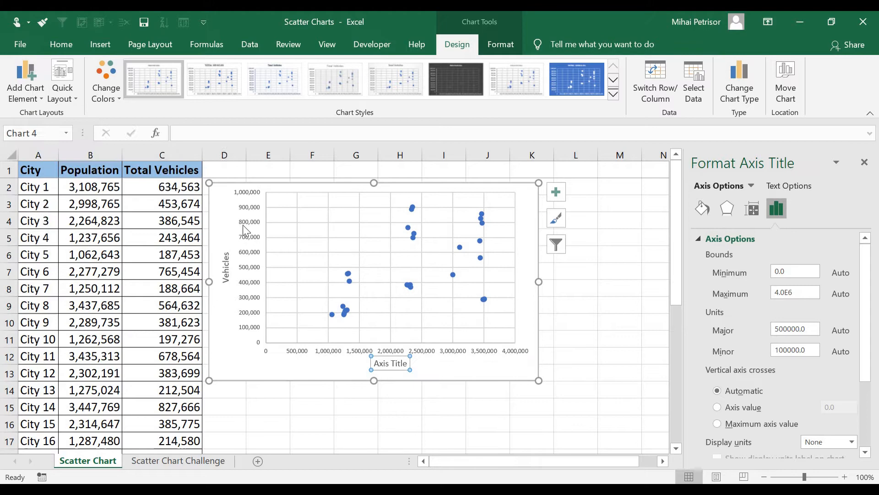
{"action": "triple_click", "coordinate": [392, 363]}
{"action": "type", "text": "Po"}
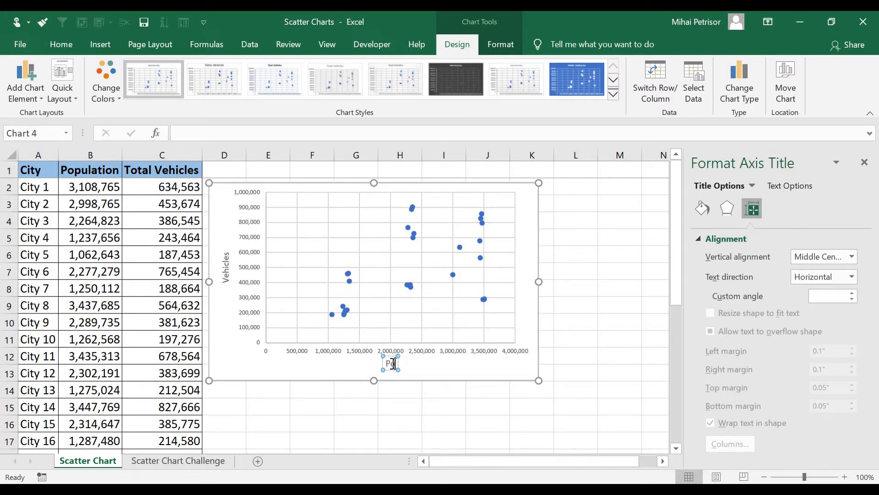
{"action": "type", "text": "pulation"}
{"action": "left_click", "coordinate": [373, 397]}
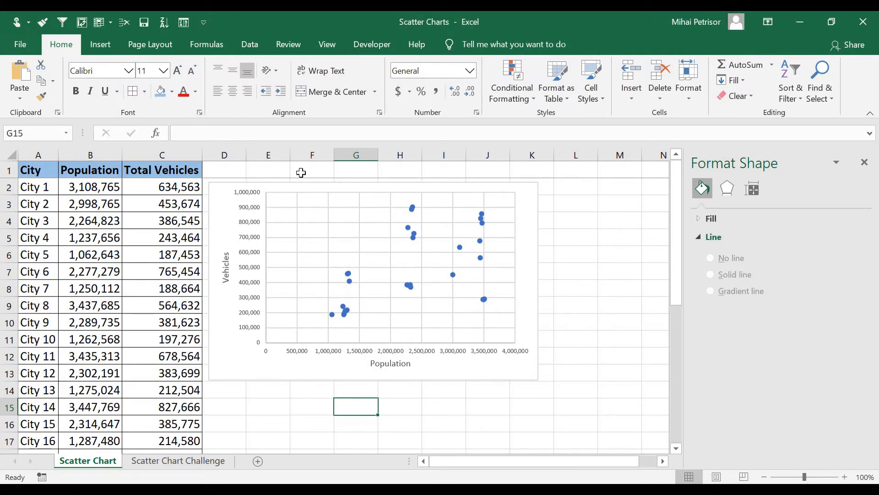
Add a chart title above the scatter chart and set its text to "Population vs Nr of Vehicles".
{"action": "left_click", "coordinate": [232, 194]}
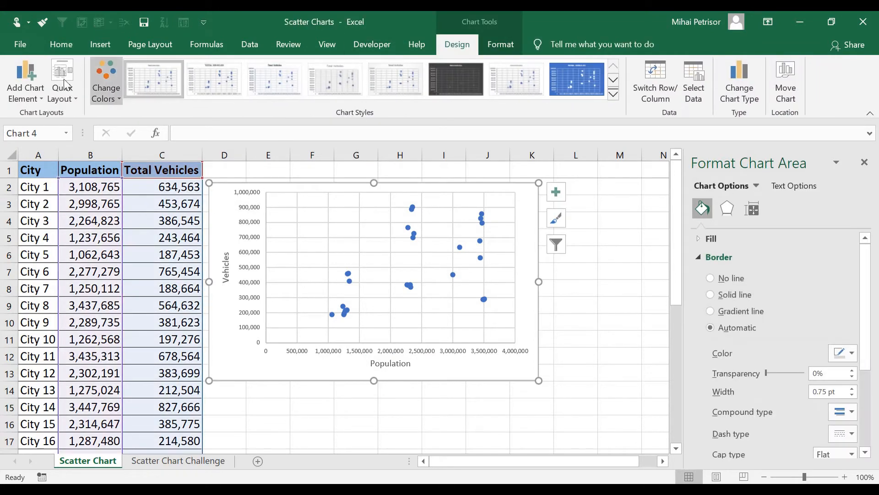
{"action": "left_click", "coordinate": [17, 92]}
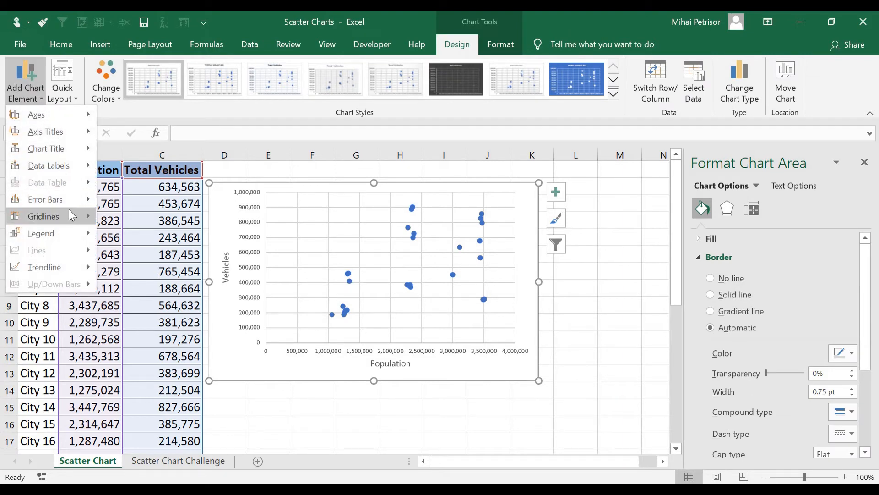
{"action": "mouse_move", "coordinate": [66, 152]}
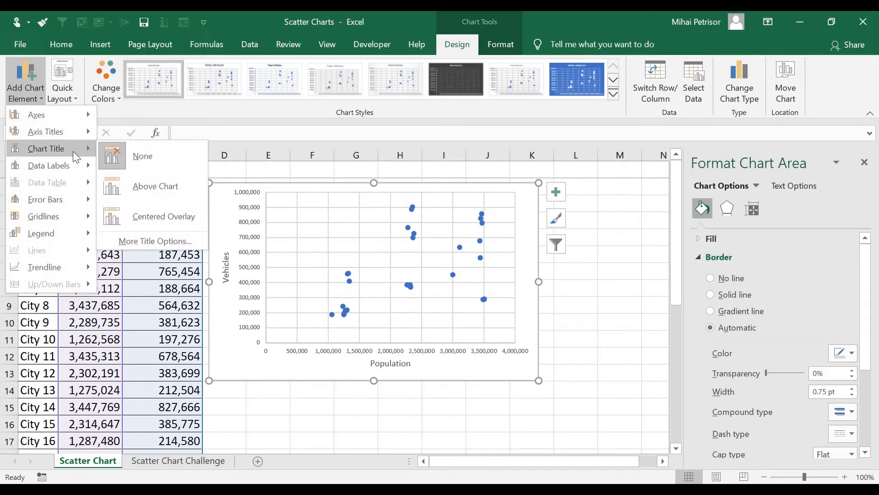
{"action": "left_click", "coordinate": [175, 193]}
{"action": "type", "text": "Populati"}
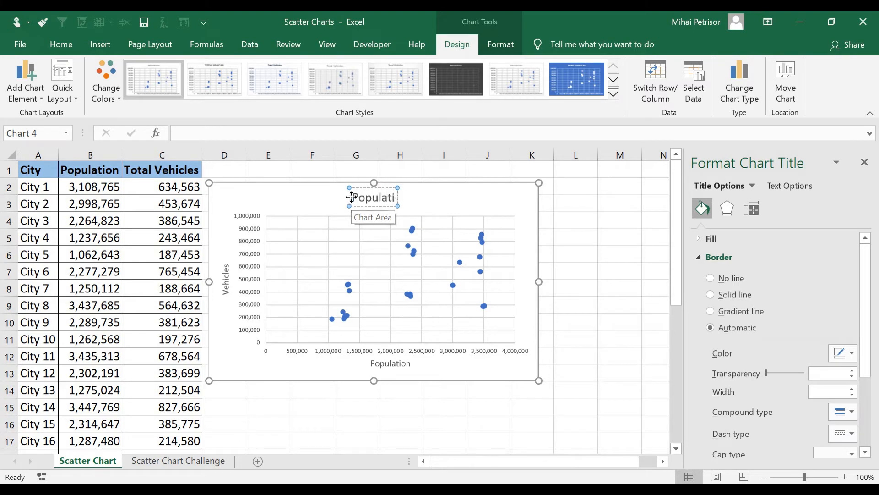
{"action": "type", "text": "on vs N"}
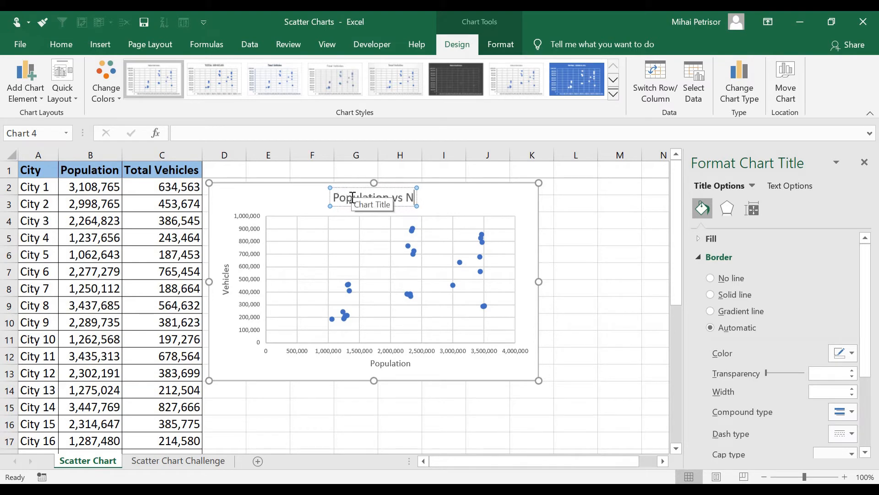
{"action": "type", "text": "r of Vehicles"}
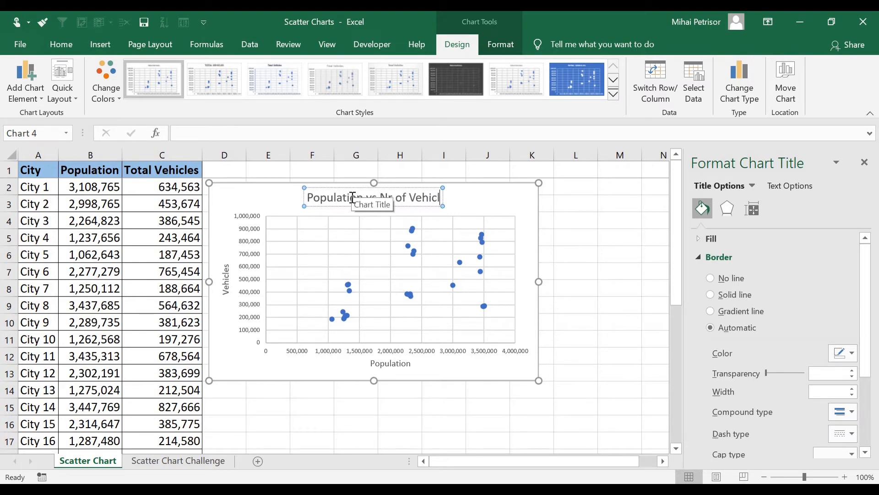
{"action": "left_click", "coordinate": [596, 284]}
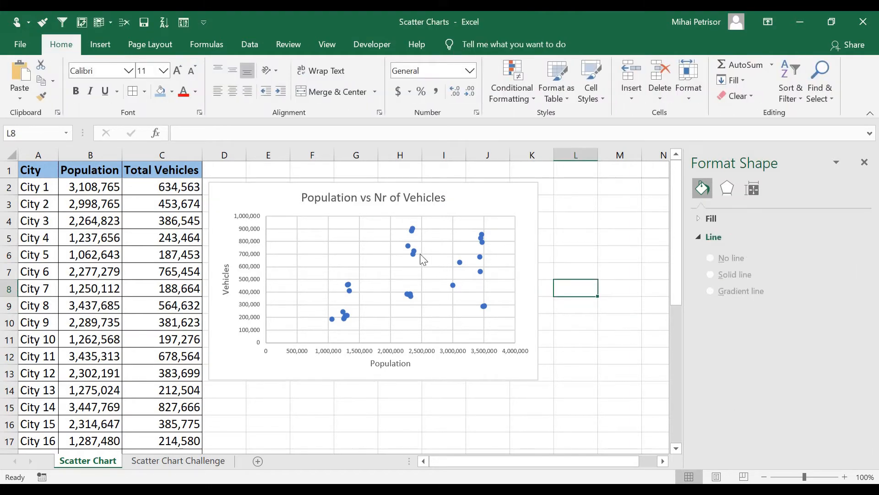
{"action": "left_click", "coordinate": [421, 281]}
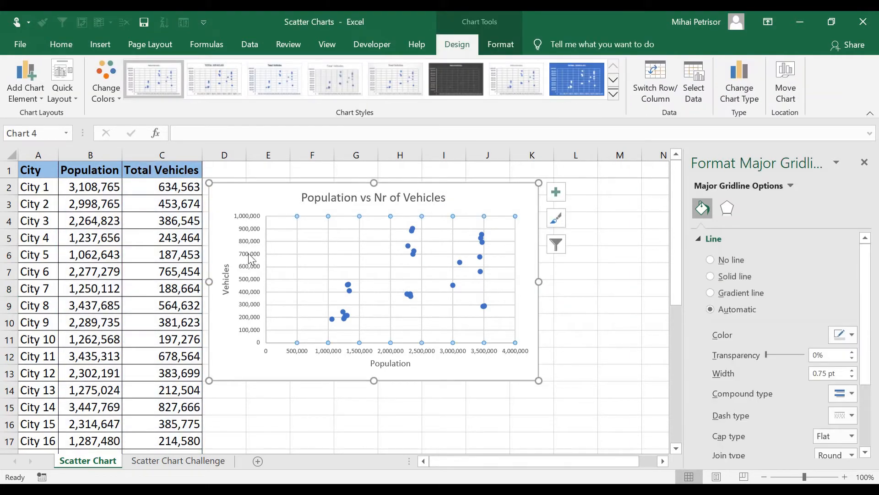
{"action": "left_click", "coordinate": [252, 270]}
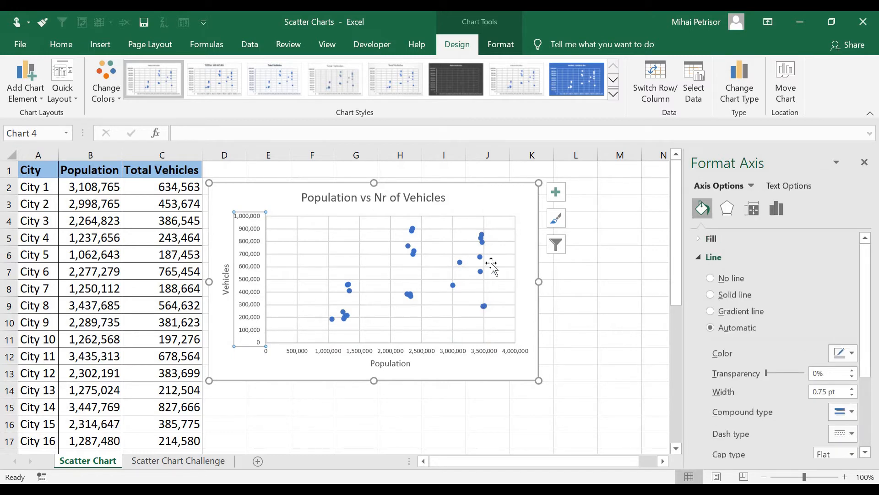
{"action": "left_click", "coordinate": [321, 289]}
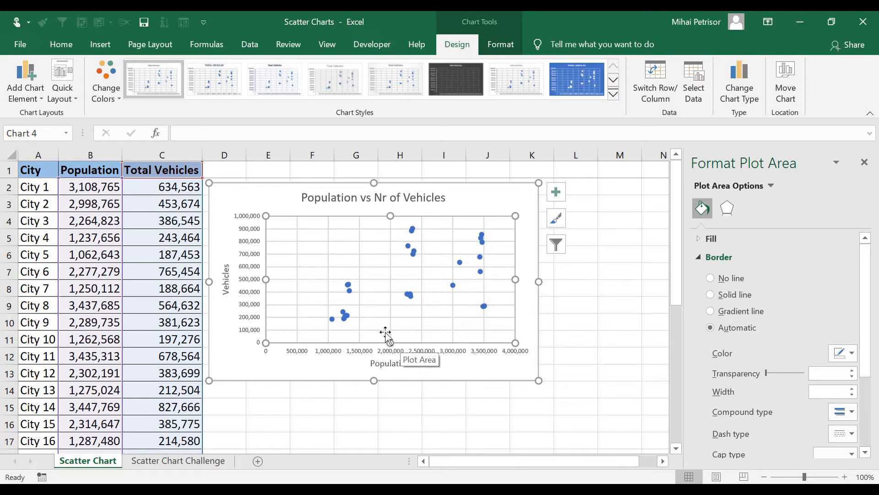
{"action": "left_click", "coordinate": [349, 289]}
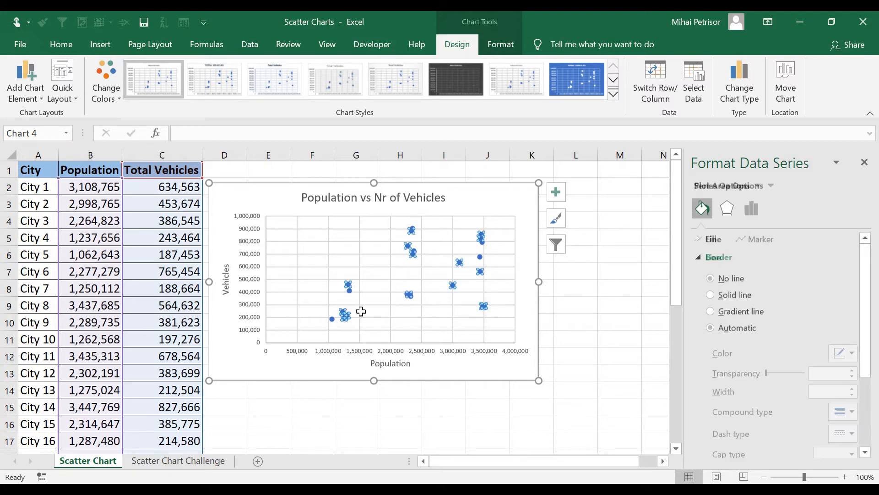
Set the minimum bound of the chart's vertical axis to 150000.
{"action": "left_click", "coordinate": [255, 264]}
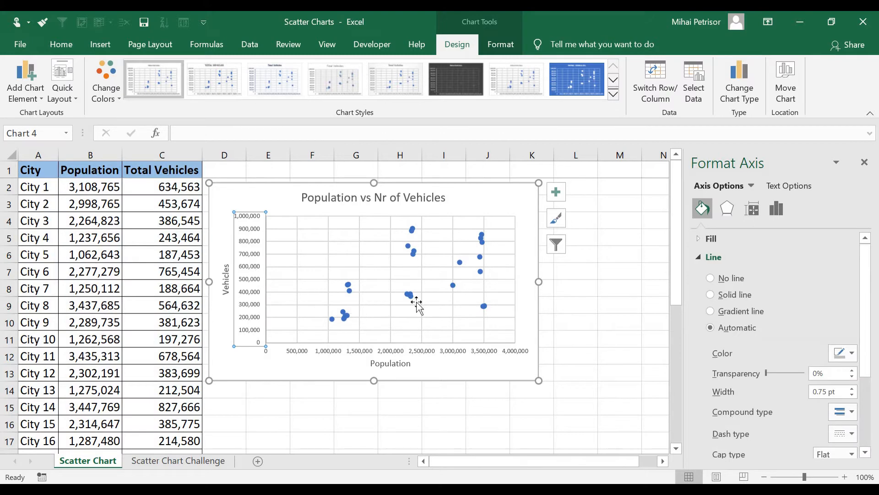
{"action": "left_click", "coordinate": [776, 216]}
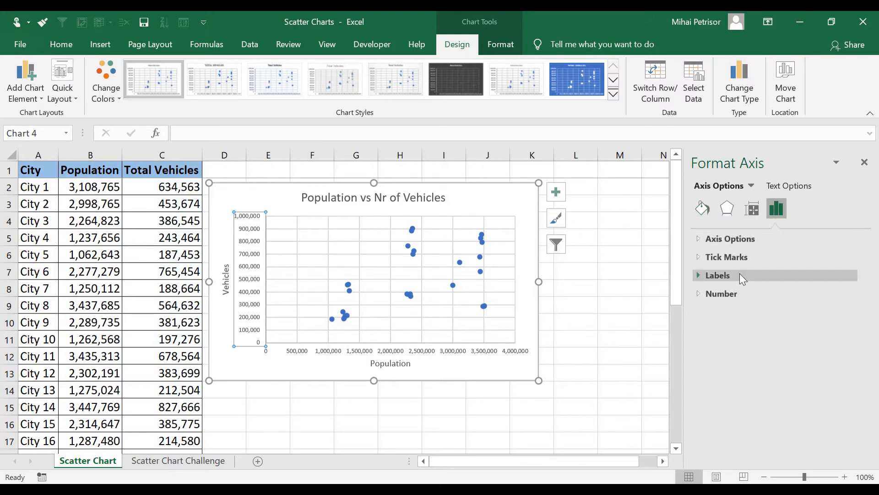
{"action": "left_click", "coordinate": [751, 239]}
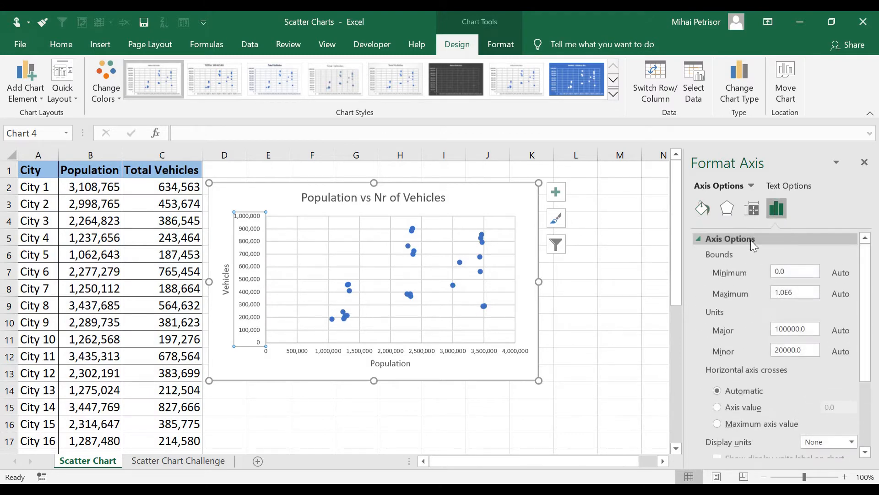
{"action": "left_click_drag", "start_coordinate": [805, 272], "coordinate": [773, 270]}
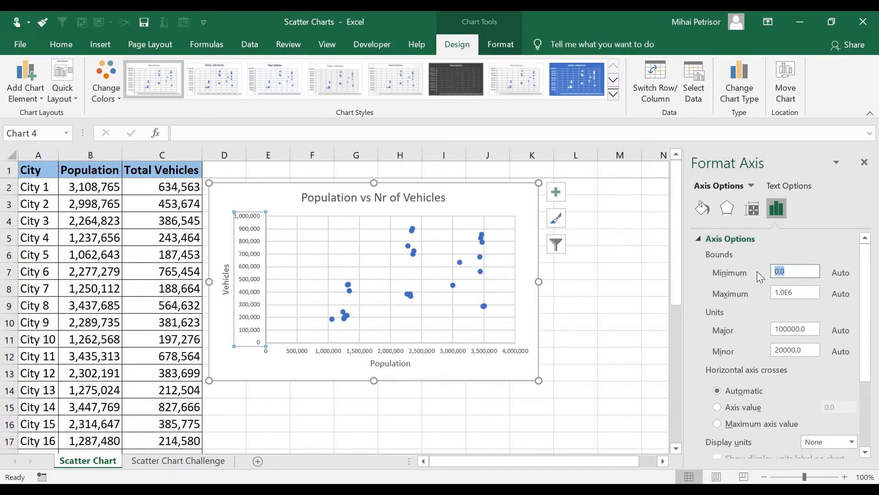
{"action": "type", "text": "150000"}
{"action": "left_click", "coordinate": [607, 344]}
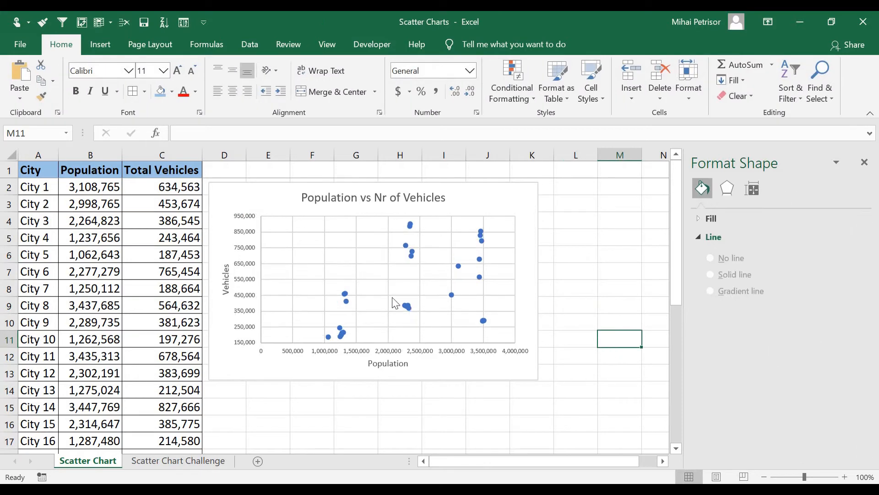
Set the minimum bound of the chart's horizontal axis to 700000.
{"action": "left_click", "coordinate": [452, 357]}
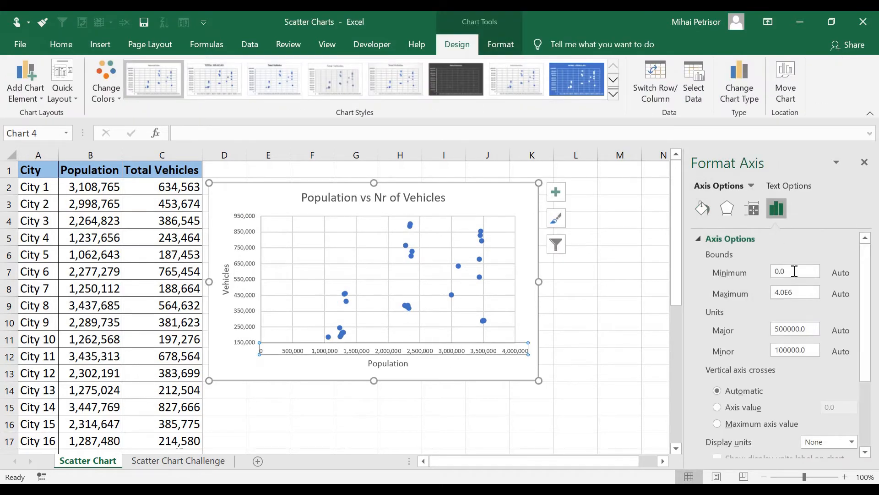
{"action": "left_click_drag", "start_coordinate": [808, 270], "coordinate": [739, 273]}
{"action": "type", "text": "700000"}
{"action": "key", "text": "Return"}
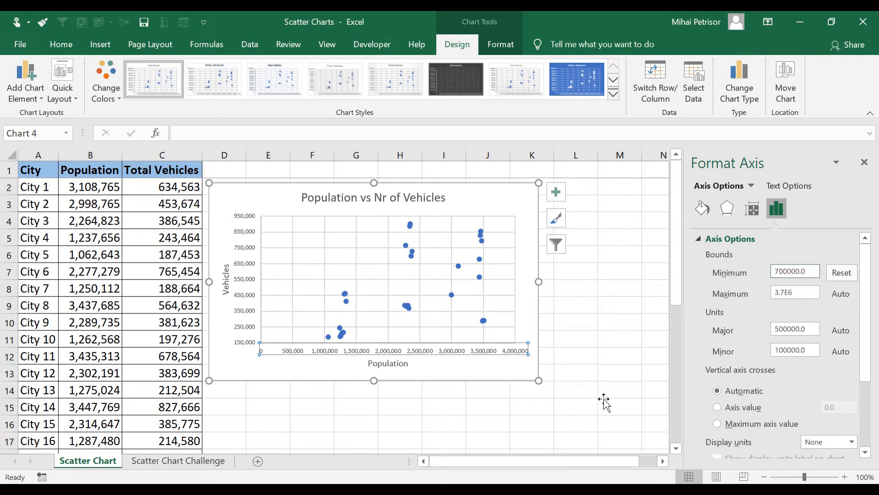
{"action": "left_click", "coordinate": [605, 405]}
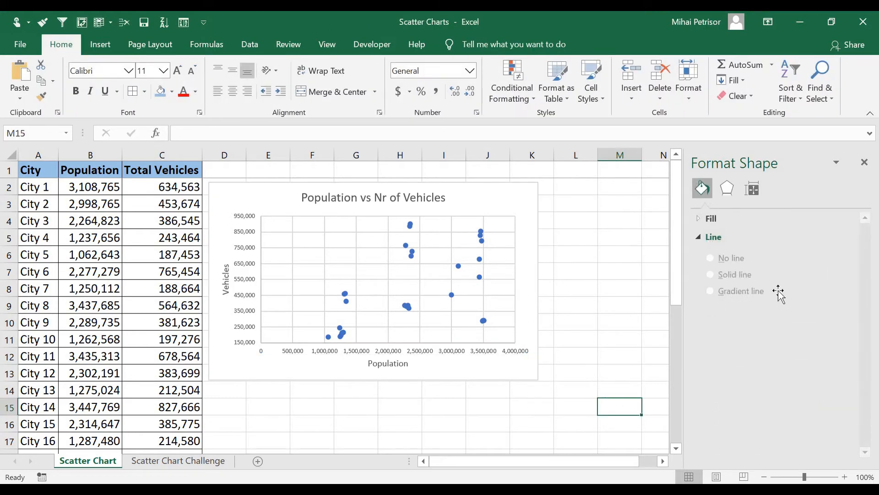
{"action": "left_click", "coordinate": [342, 353]}
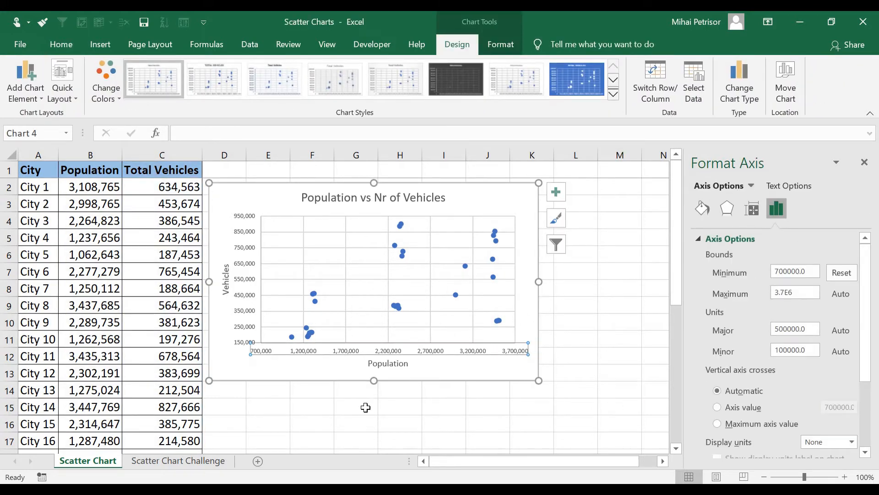
{"action": "left_click", "coordinate": [394, 429]}
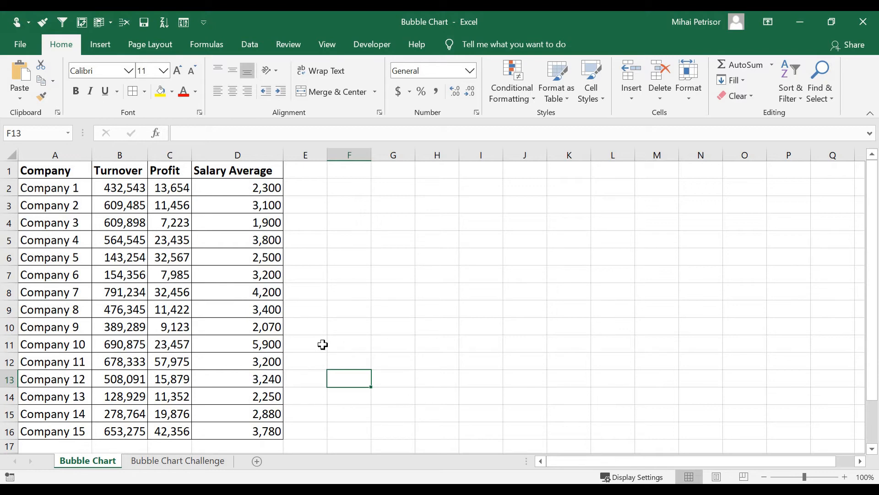
{"action": "scroll", "coordinate": [138, 273], "scroll_direction": "down", "scroll_amount": 2}
{"action": "scroll", "coordinate": [153, 265], "scroll_direction": "up", "scroll_amount": 2}
{"action": "left_click", "coordinate": [117, 204]}
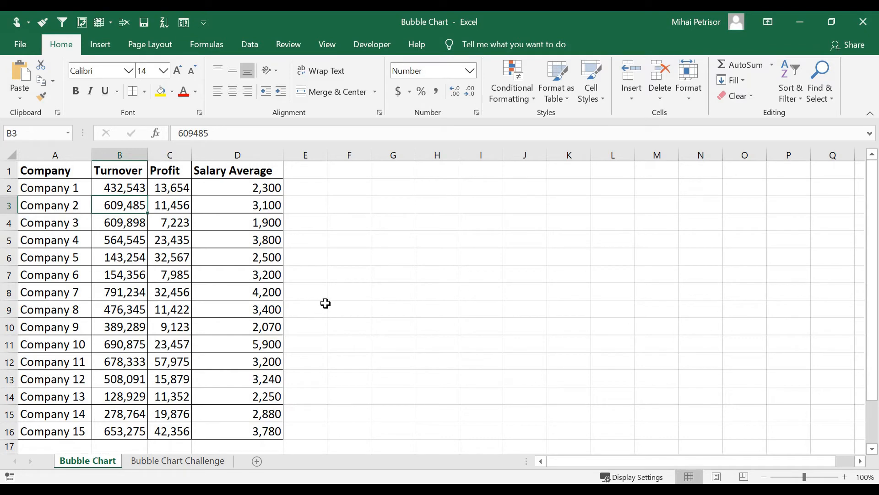
{"action": "left_click", "coordinate": [333, 293]}
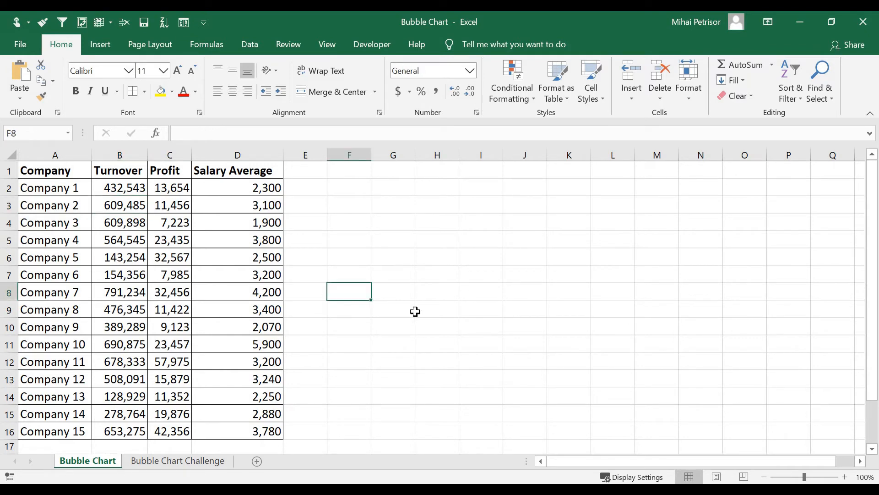
{"action": "left_click", "coordinate": [386, 238]}
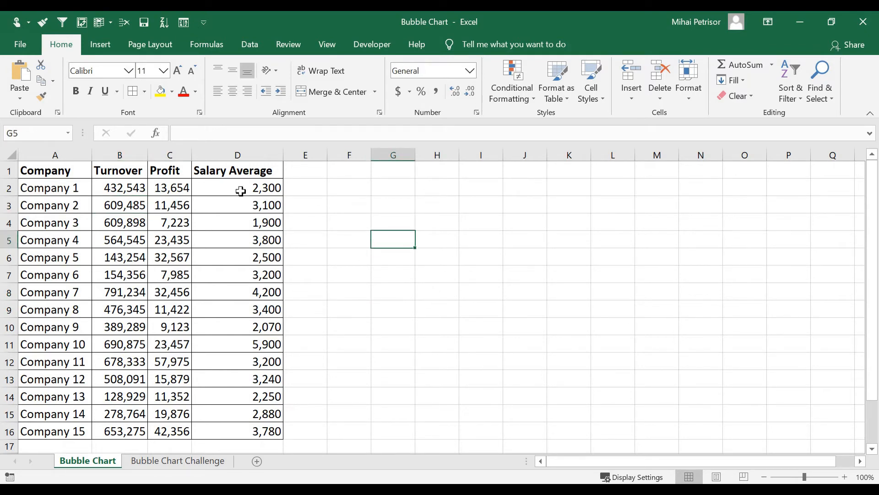
{"action": "left_click", "coordinate": [403, 263]}
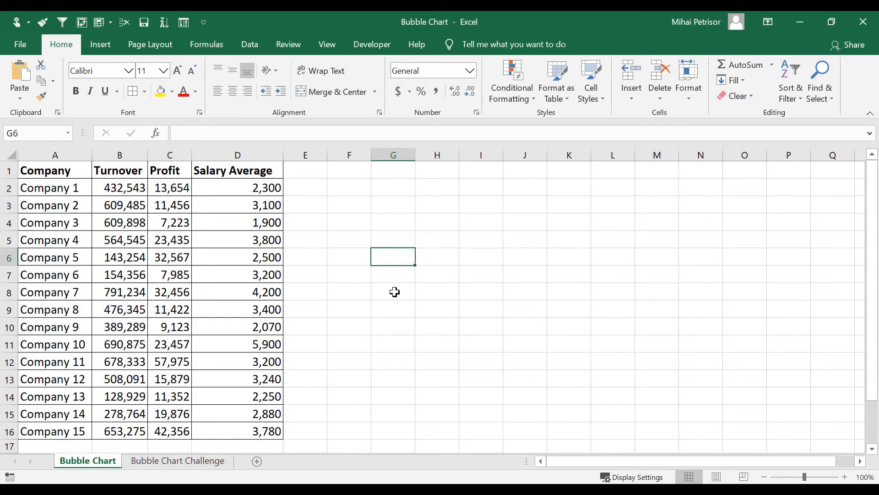
Insert a blank 2-D bubble chart and fit it beside the company table, across columns E to M and rows 1 to 16.
{"action": "left_click", "coordinate": [391, 237]}
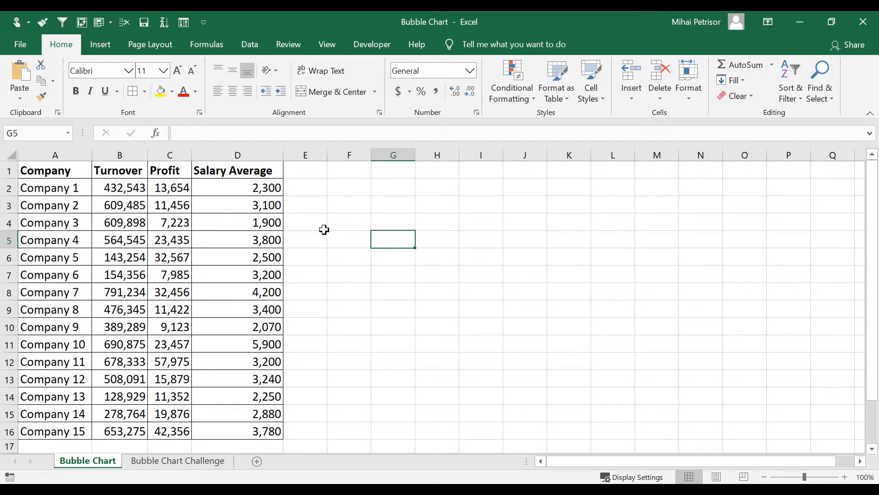
{"action": "left_click", "coordinate": [101, 44]}
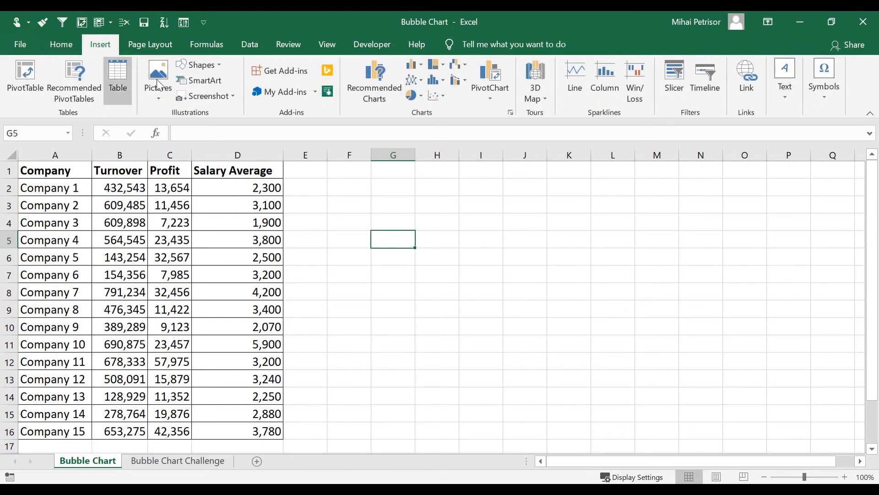
{"action": "left_click", "coordinate": [442, 96]}
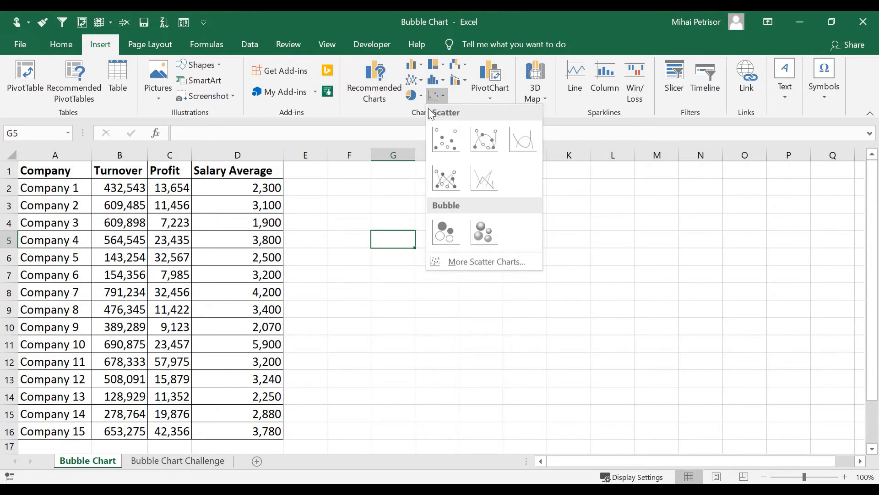
{"action": "left_click", "coordinate": [442, 224]}
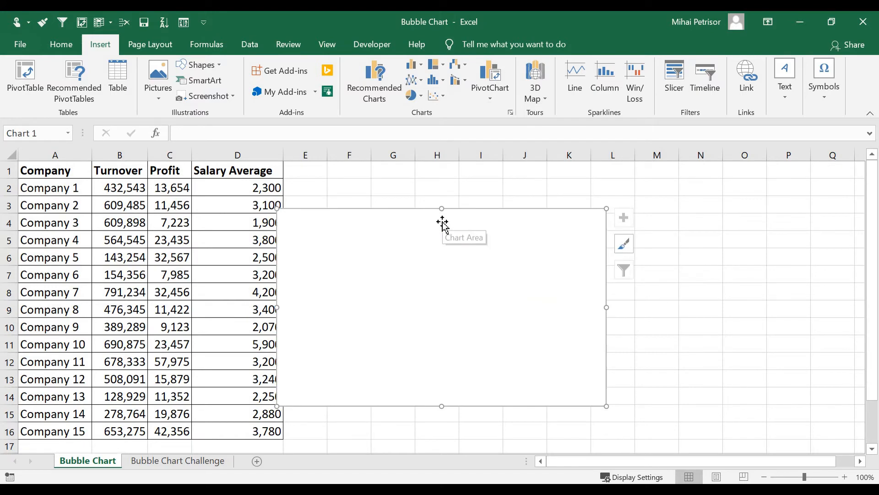
{"action": "left_click_drag", "start_coordinate": [406, 261], "coordinate": [412, 216]}
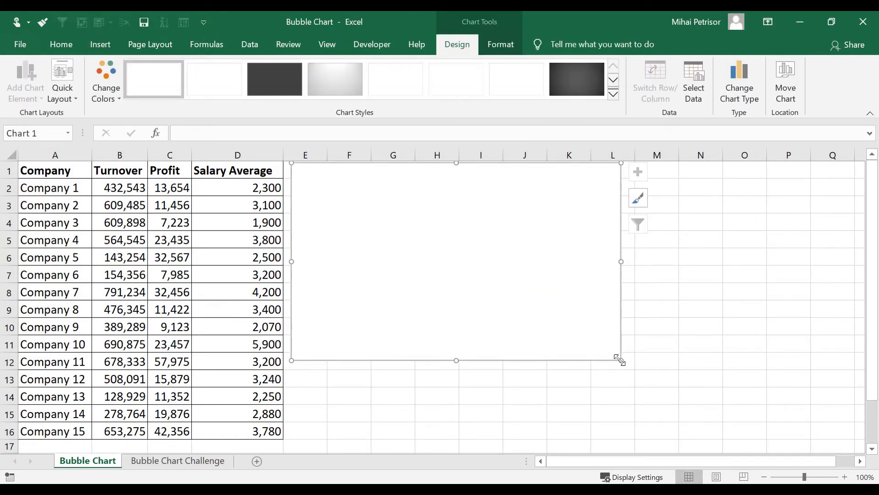
{"action": "left_click_drag", "start_coordinate": [621, 361], "coordinate": [668, 429]}
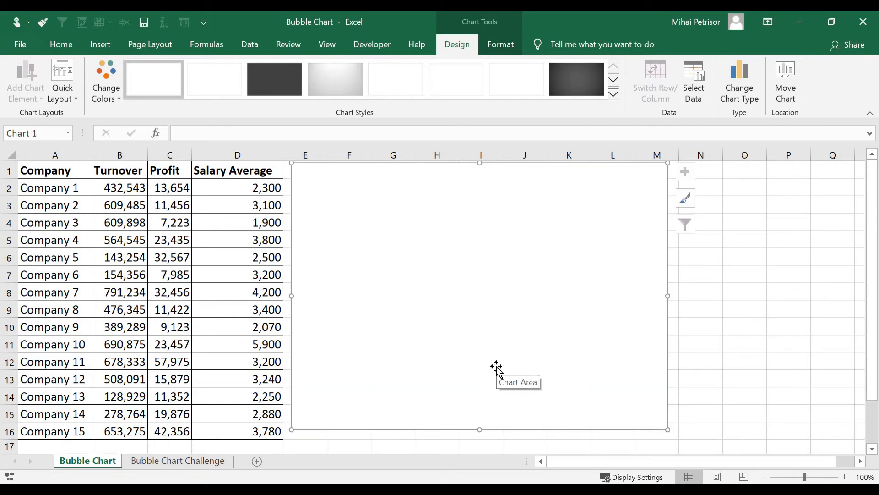
Add a new data series to the blank bubble chart and name it "Company Eficiency".
{"action": "right_click", "coordinate": [448, 257]}
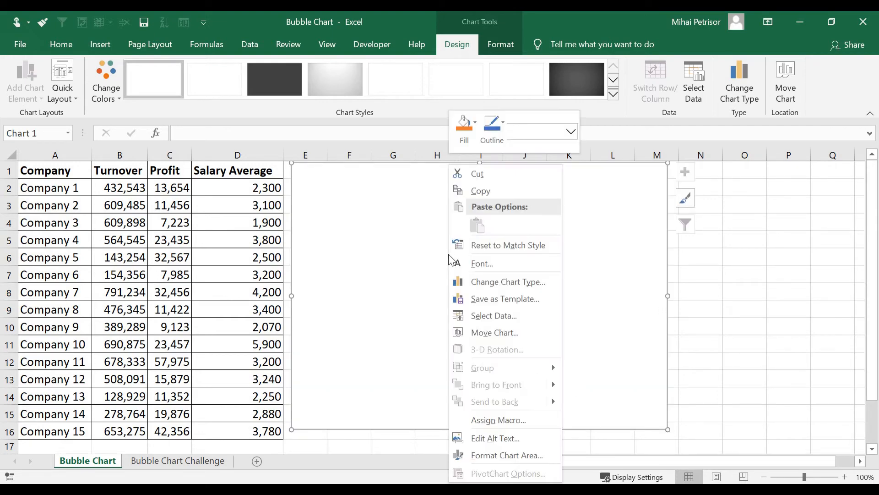
{"action": "left_click", "coordinate": [503, 316]}
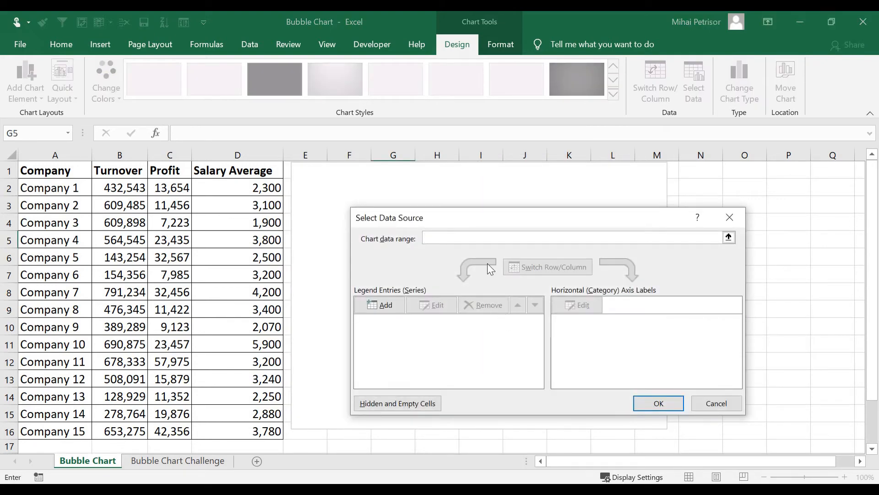
{"action": "left_click_drag", "start_coordinate": [482, 217], "coordinate": [460, 188]}
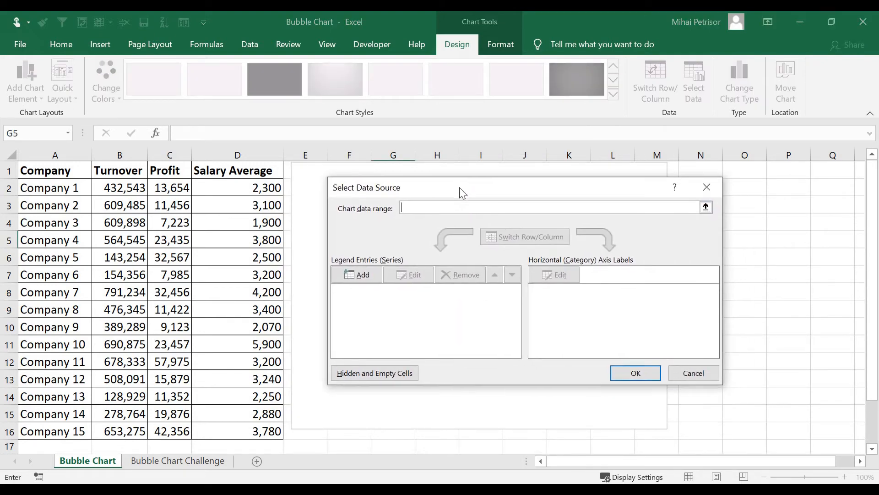
{"action": "left_click", "coordinate": [359, 275]}
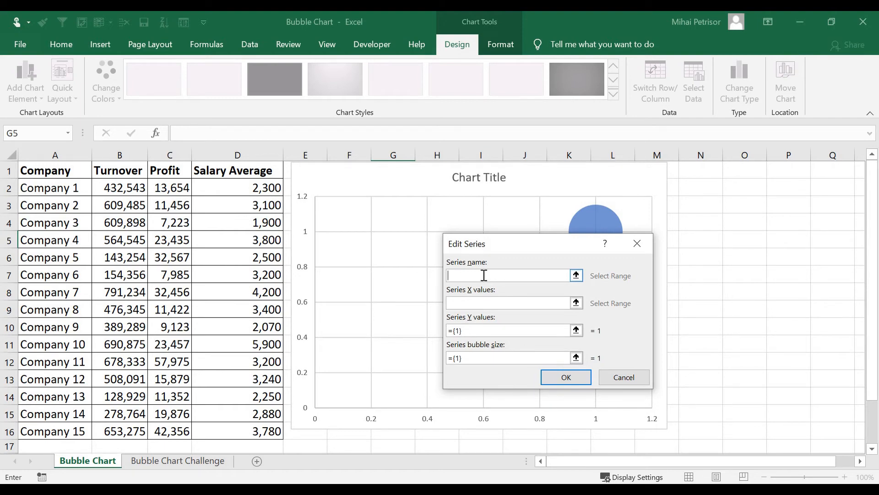
{"action": "type", "text": "Company Efficiency"}
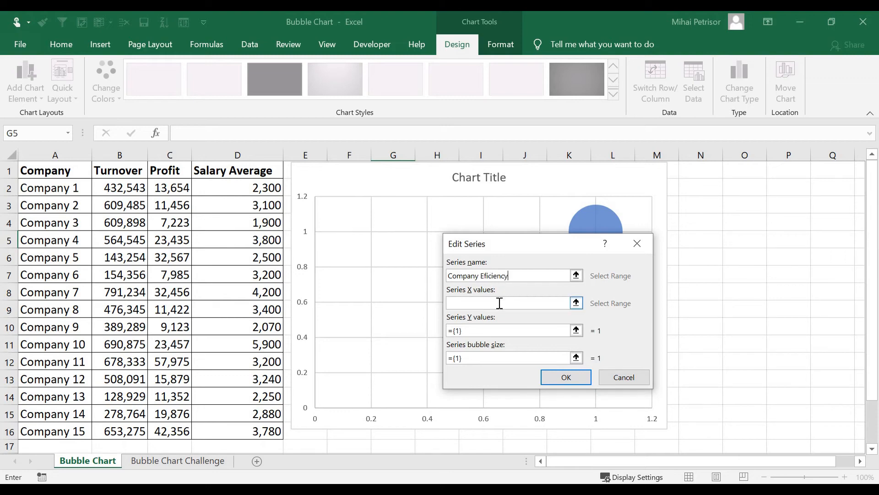
Set the series X values to the turnover range B2:B16 and the Y values to the profit range C2:C16.
{"action": "left_click", "coordinate": [499, 303]}
{"action": "left_click", "coordinate": [576, 303]}
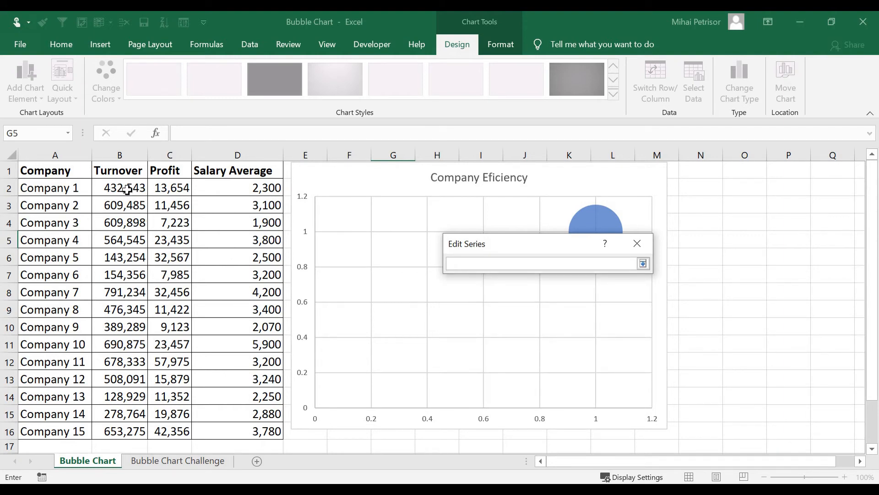
{"action": "left_click_drag", "start_coordinate": [127, 189], "coordinate": [126, 433]}
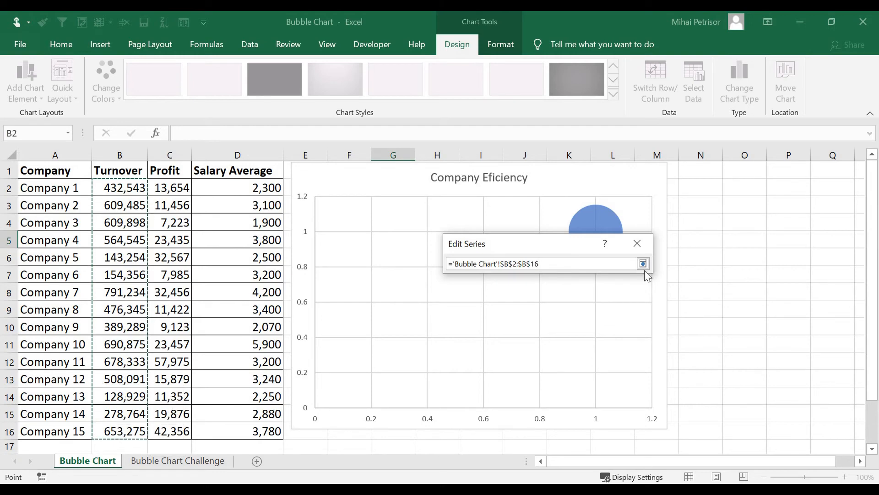
{"action": "left_click", "coordinate": [643, 263]}
{"action": "left_click", "coordinate": [485, 330]}
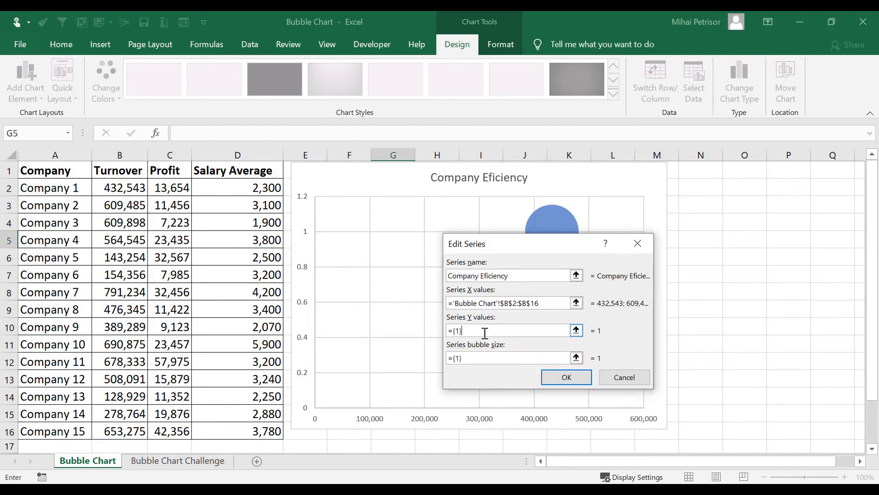
{"action": "left_click_drag", "start_coordinate": [179, 185], "coordinate": [177, 432]}
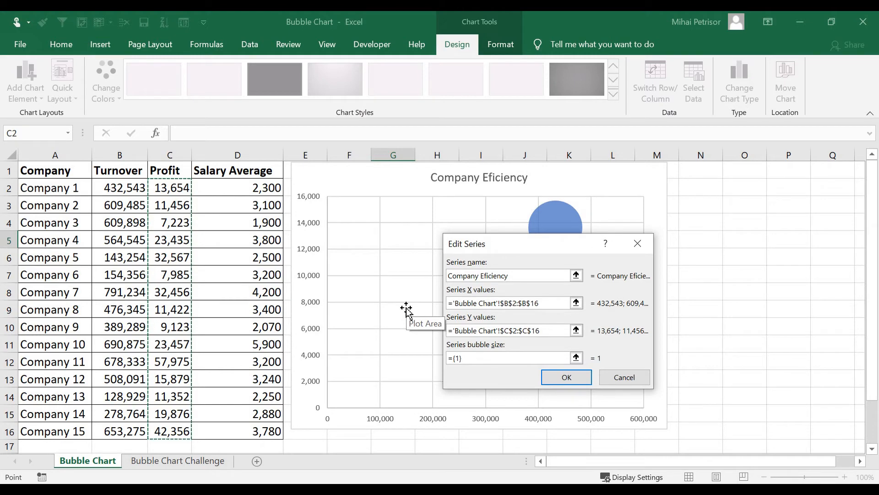
Set the series bubble size to the salary average range D2:D16 and apply the data source.
{"action": "left_click", "coordinate": [489, 358]}
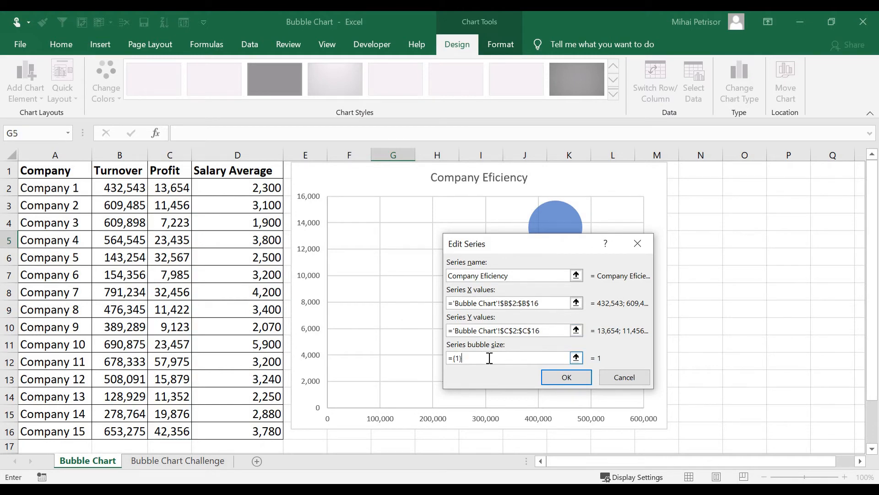
{"action": "key", "text": "BackSpace"}
{"action": "key", "text": "BackSpace"}
{"action": "key", "text": "BackSpace"}
{"action": "left_click", "coordinate": [244, 186]}
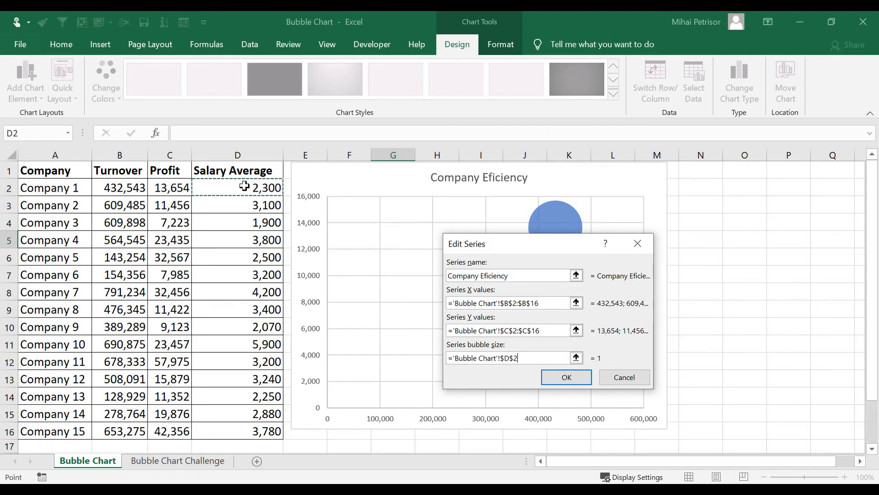
{"action": "left_click_drag", "start_coordinate": [244, 185], "coordinate": [259, 430]}
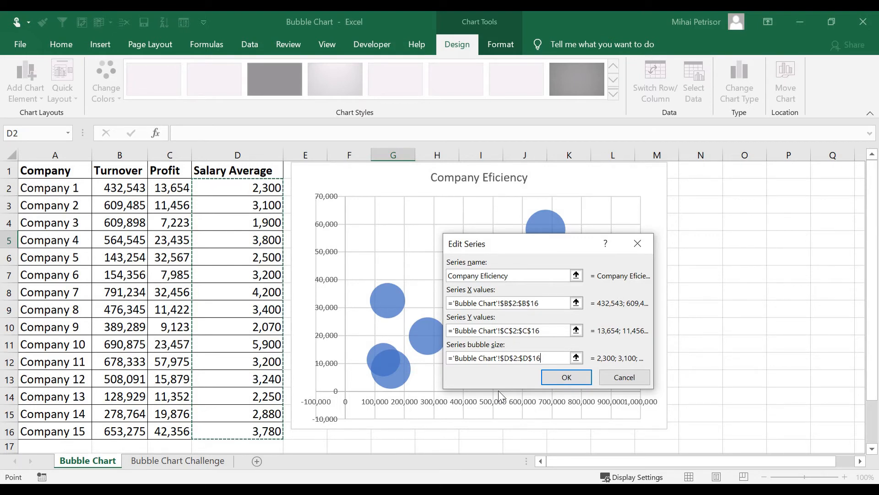
{"action": "left_click", "coordinate": [567, 380]}
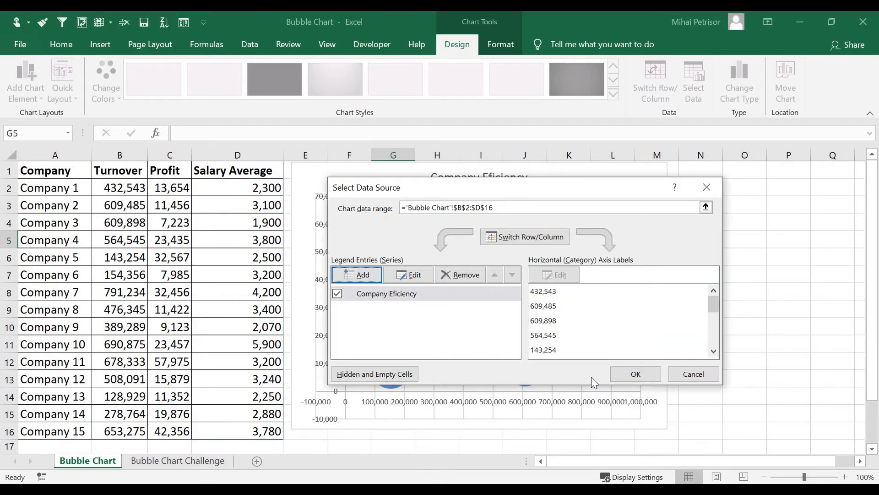
{"action": "left_click", "coordinate": [648, 374]}
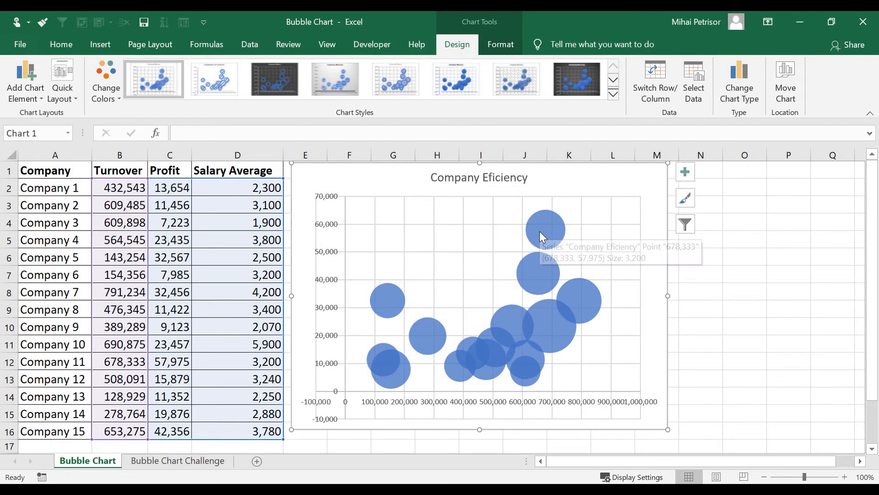
{"action": "mouse_move", "coordinate": [562, 344]}
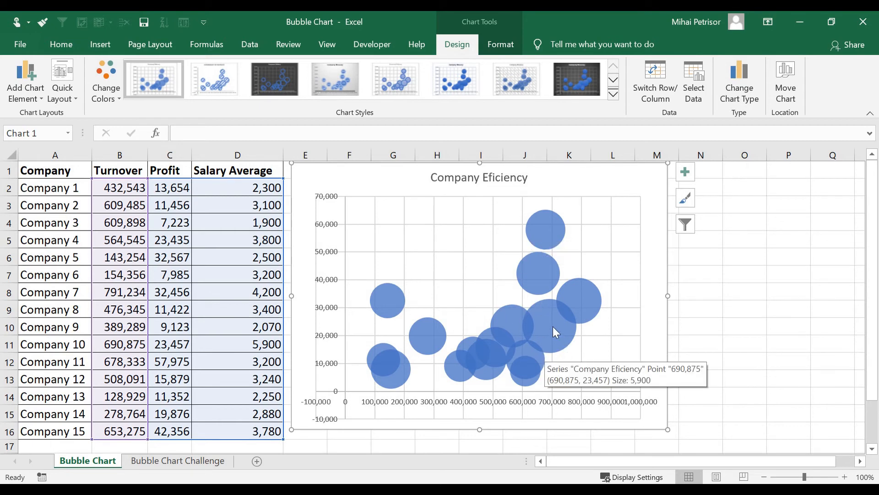
{"action": "left_click", "coordinate": [554, 327]}
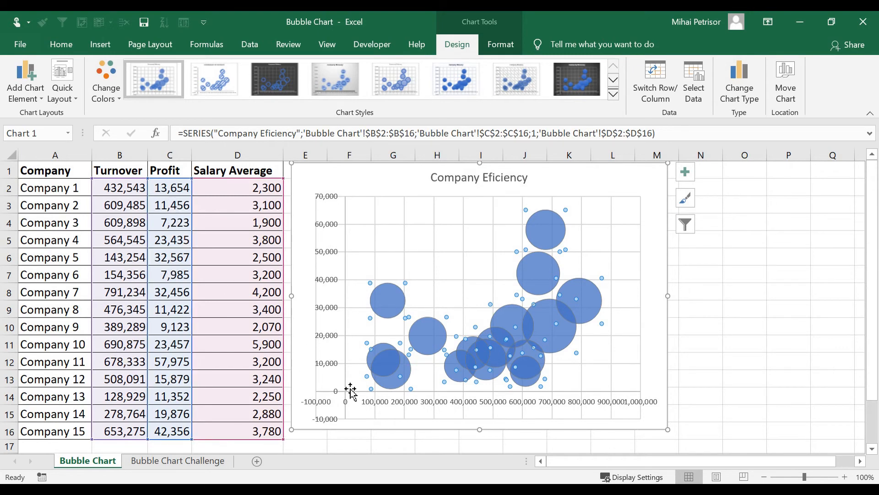
{"action": "left_click", "coordinate": [691, 297]}
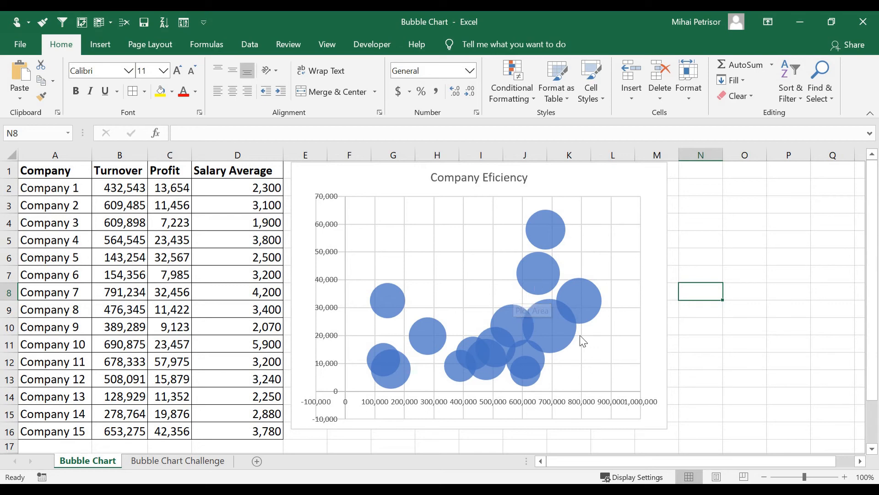
Reduce the font size of the horizontal axis labels to 7 and of the vertical axis labels to 8.
{"action": "left_click", "coordinate": [597, 403]}
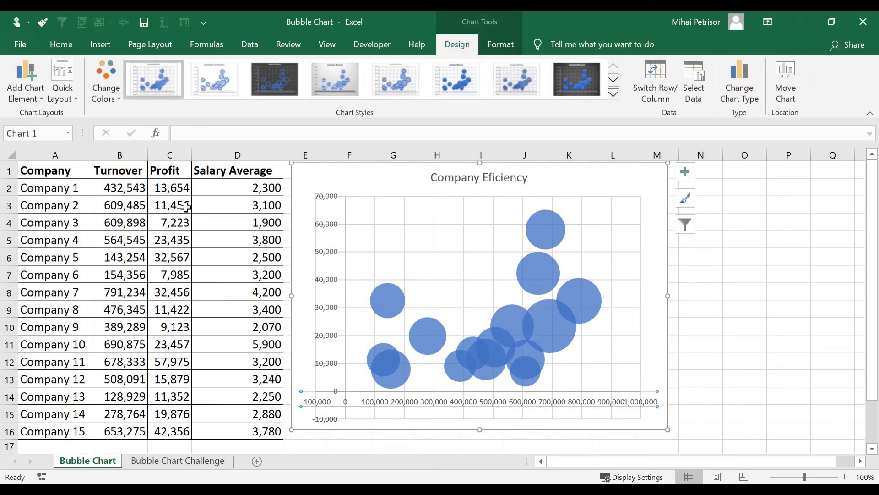
{"action": "left_click", "coordinate": [58, 44]}
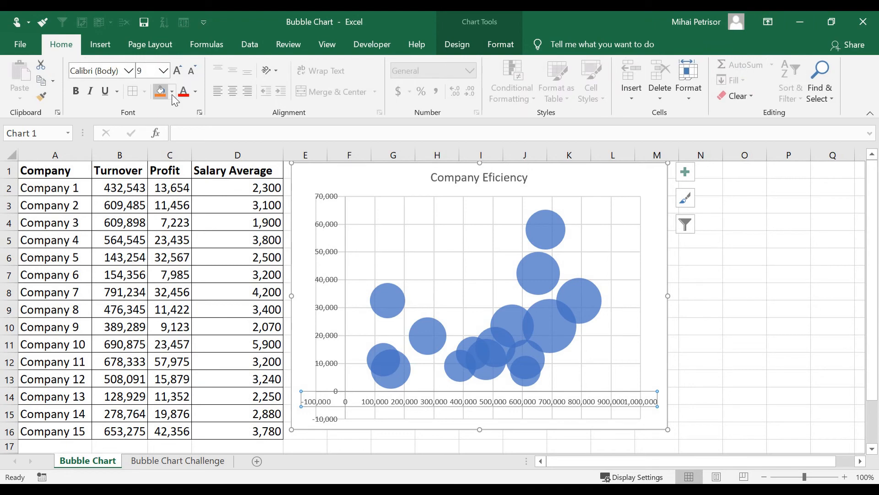
{"action": "left_click", "coordinate": [190, 72]}
{"action": "left_click", "coordinate": [191, 72]}
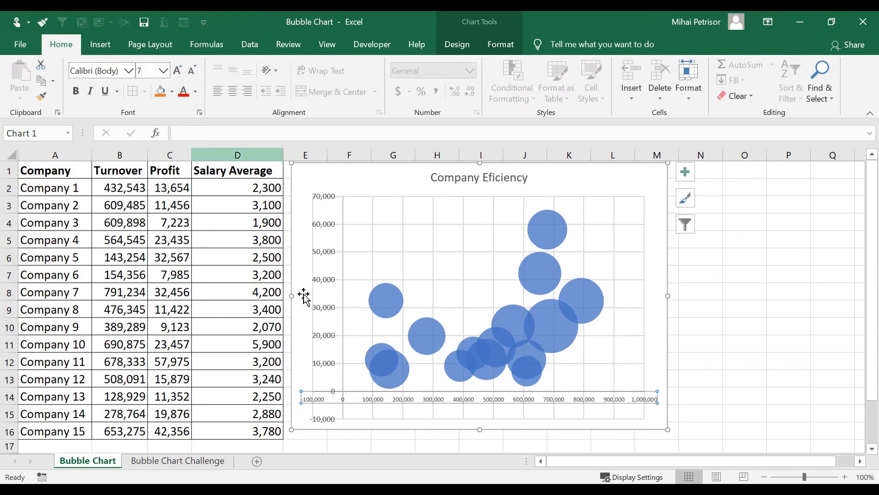
{"action": "left_click", "coordinate": [326, 284]}
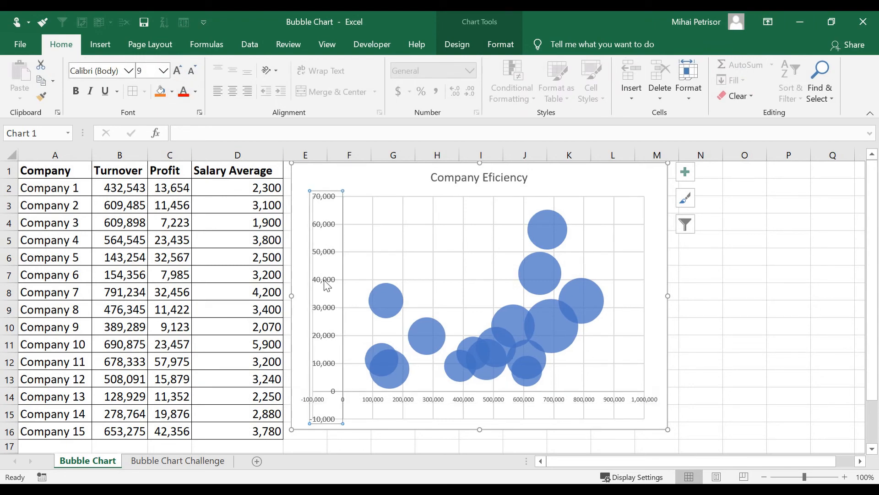
{"action": "left_click", "coordinate": [193, 71]}
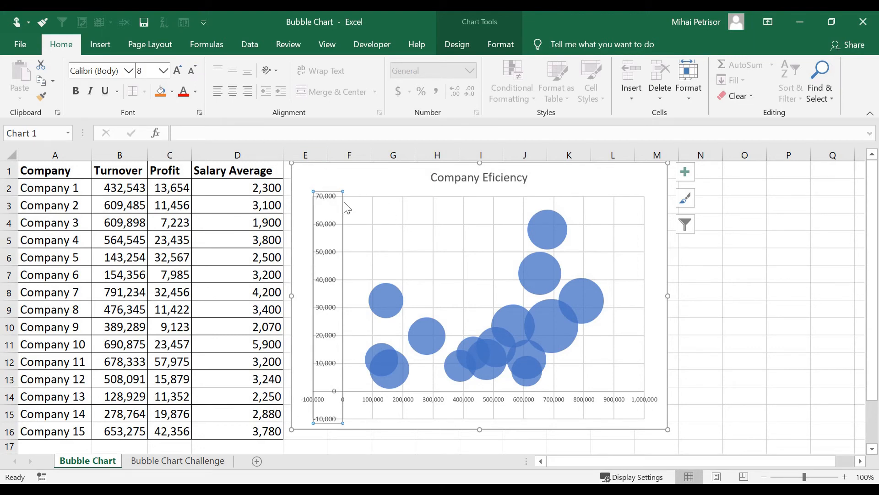
Add a primary horizontal axis title to the bubble chart and set its text to "Turnover".
{"action": "left_click", "coordinate": [370, 181]}
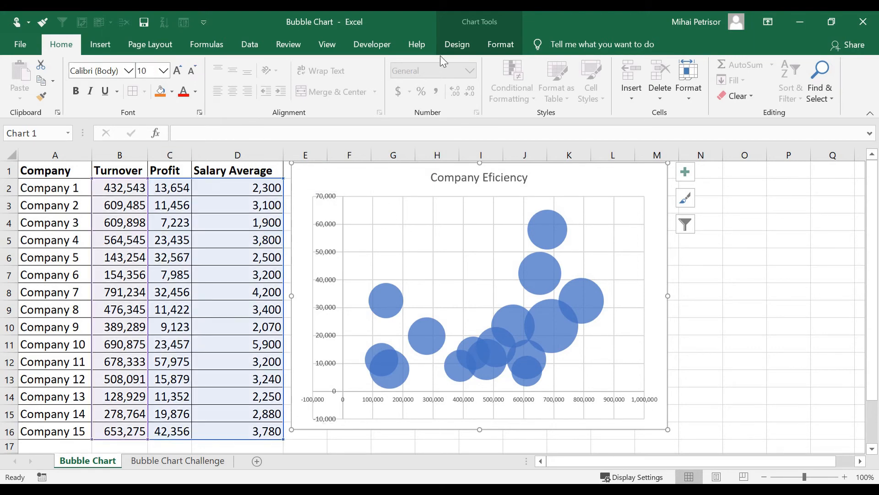
{"action": "left_click", "coordinate": [457, 46]}
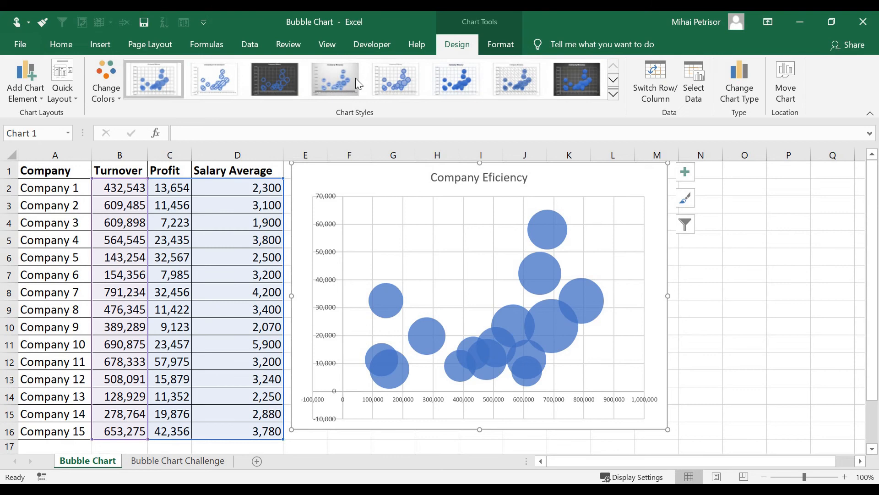
{"action": "left_click", "coordinate": [40, 101]}
{"action": "mouse_move", "coordinate": [57, 132]}
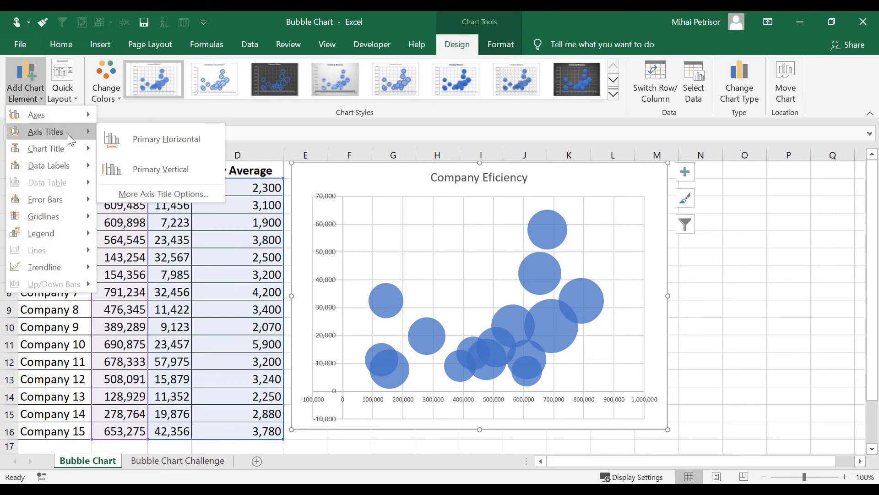
{"action": "left_click", "coordinate": [144, 134]}
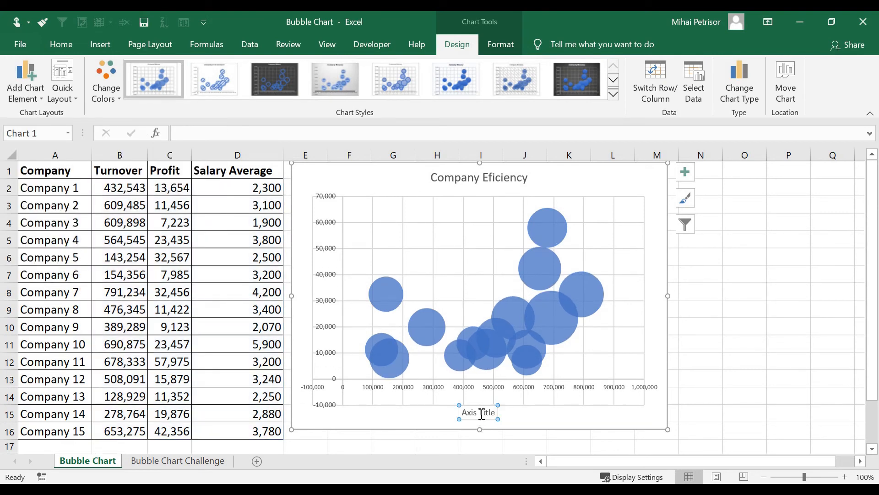
{"action": "triple_click", "coordinate": [482, 413]}
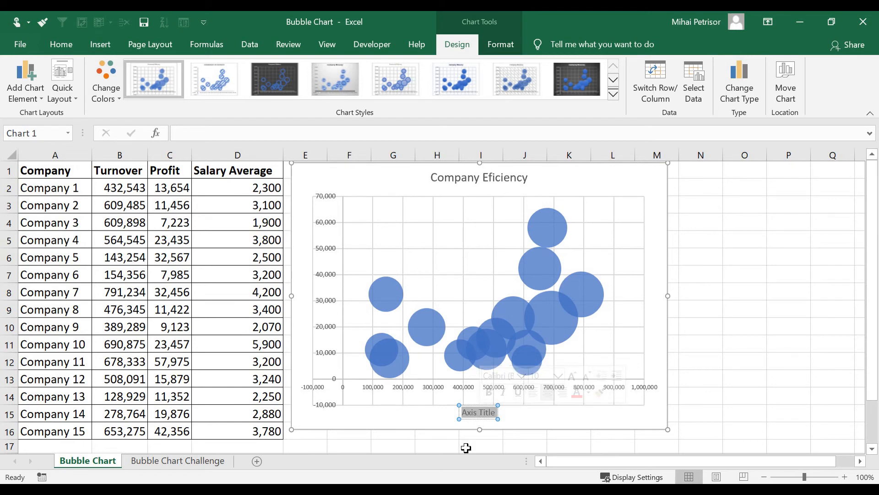
{"action": "type", "text": "T"}
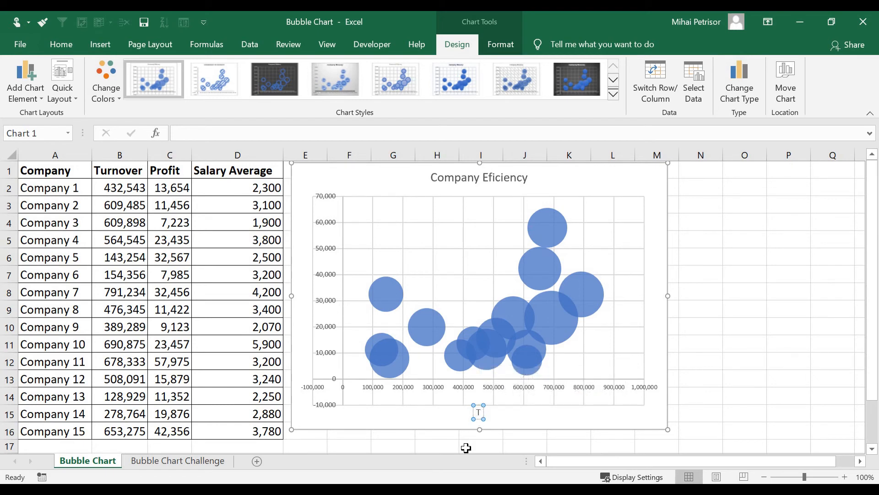
{"action": "type", "text": "urnover"}
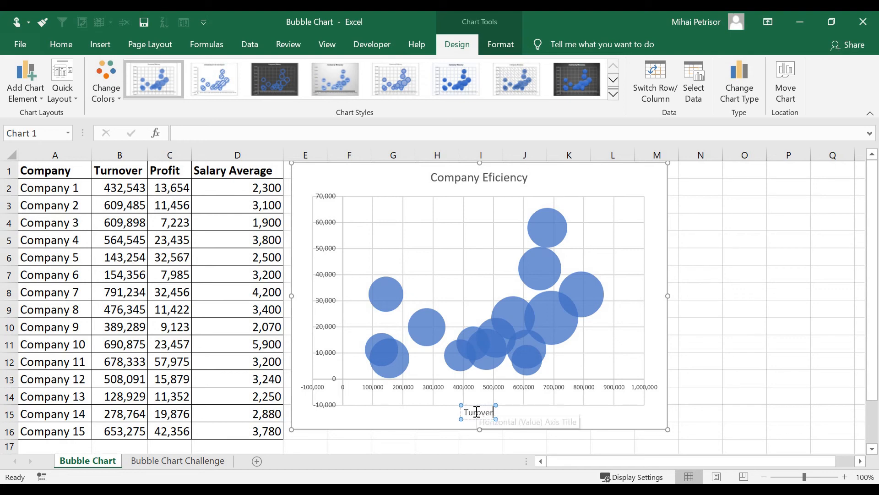
{"action": "left_click", "coordinate": [407, 417]}
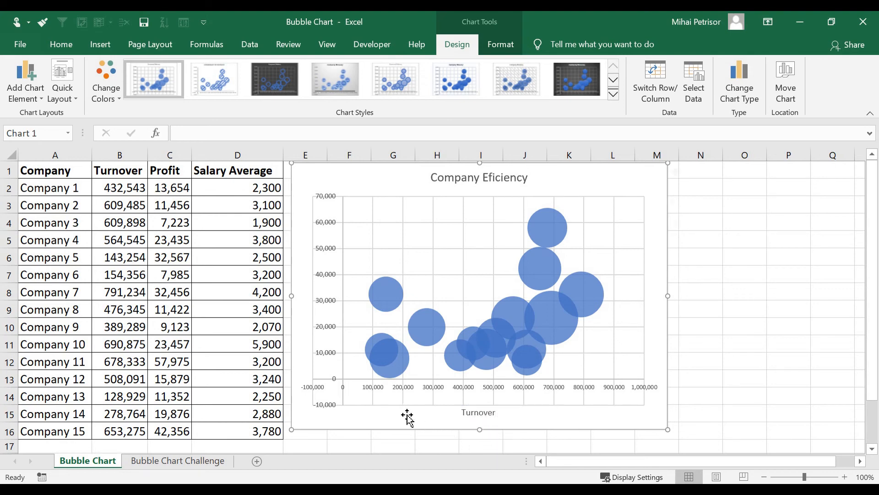
Add a primary vertical axis title to the bubble chart and set its text to "Profit".
{"action": "left_click", "coordinate": [326, 278]}
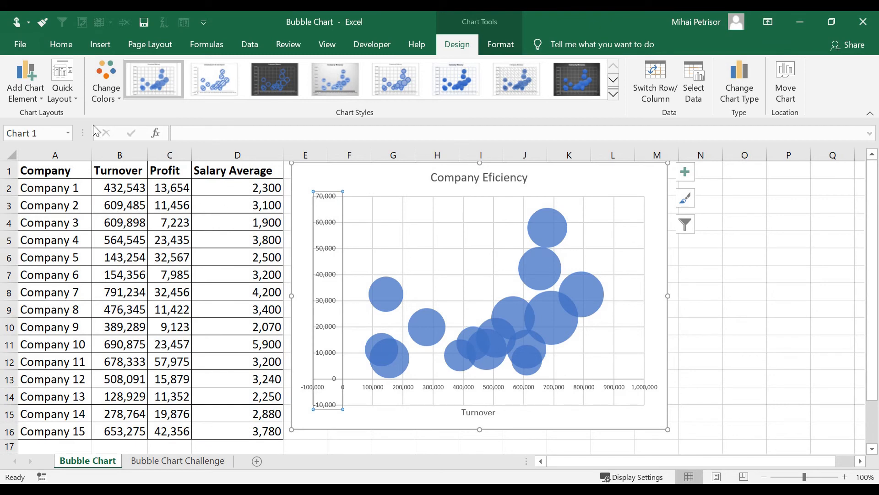
{"action": "left_click", "coordinate": [37, 97]}
{"action": "mouse_move", "coordinate": [58, 132]}
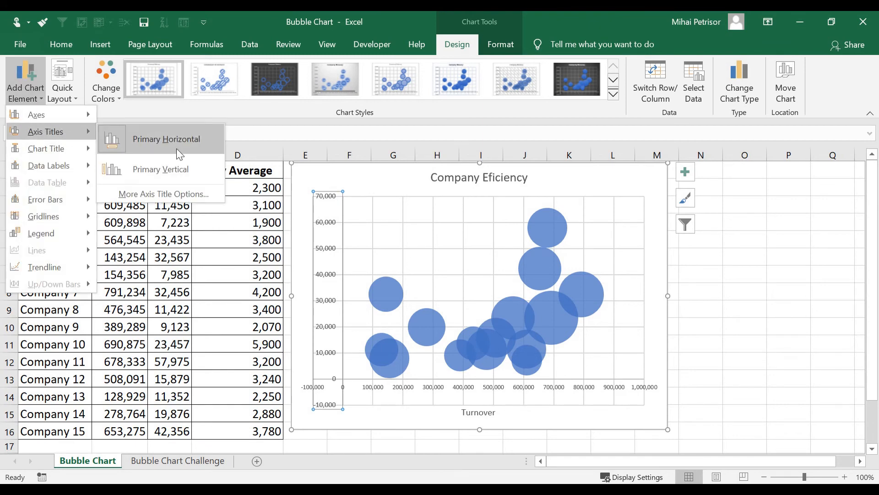
{"action": "left_click", "coordinate": [180, 171]}
{"action": "double_click", "coordinate": [310, 313]}
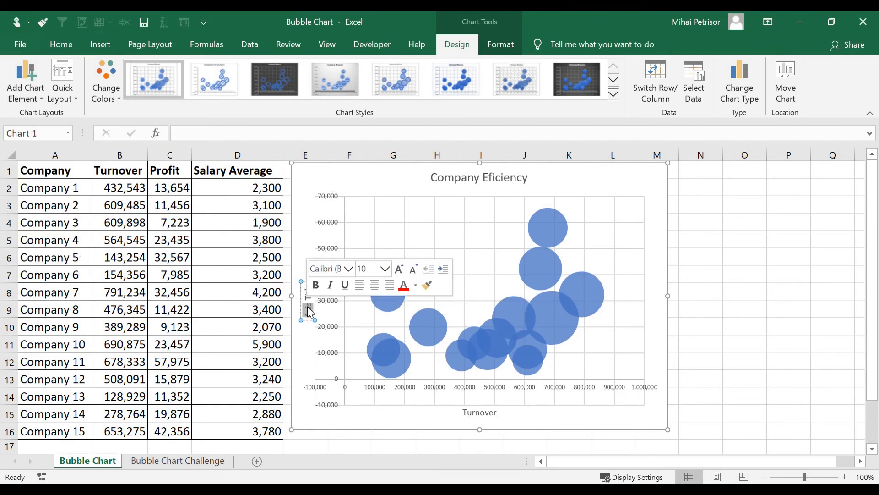
{"action": "left_click", "coordinate": [309, 312]}
{"action": "type", "text": "Profit"}
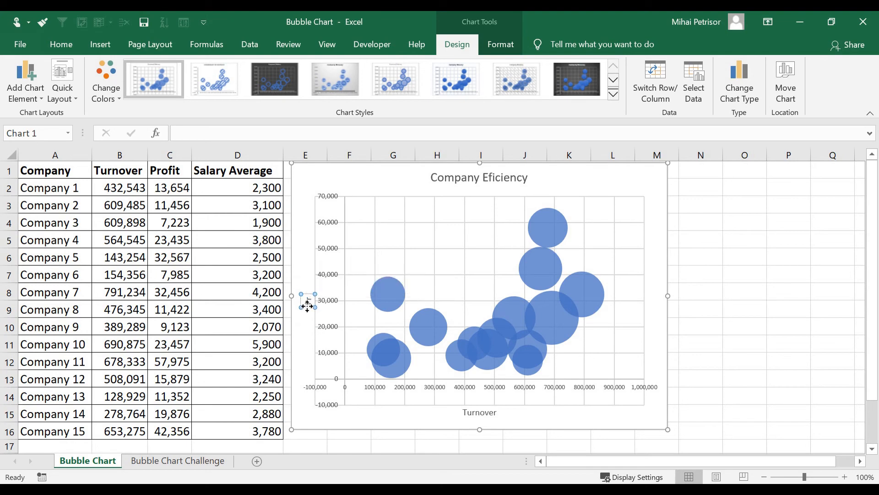
{"action": "left_click", "coordinate": [729, 328]}
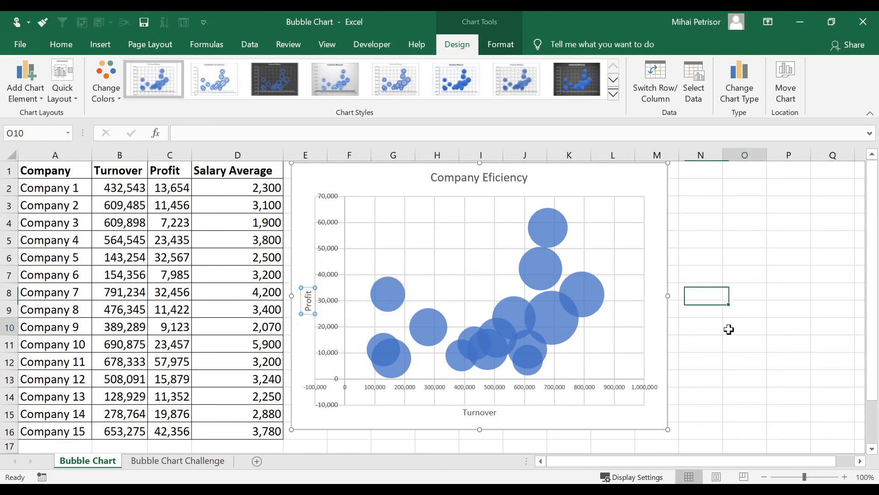
Set the minimum bound of the chart's horizontal Turnover axis to 0.
{"action": "left_click", "coordinate": [509, 388]}
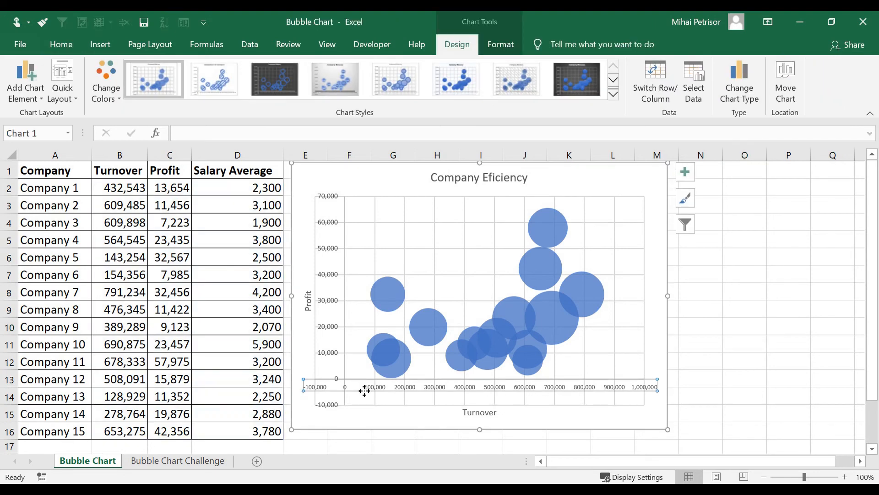
{"action": "right_click", "coordinate": [465, 388]}
{"action": "left_click", "coordinate": [507, 375]}
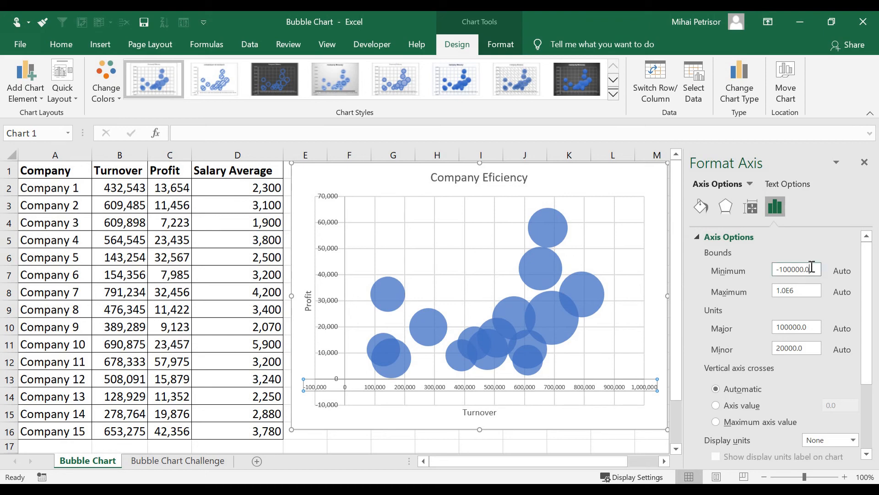
{"action": "left_click_drag", "start_coordinate": [811, 269], "coordinate": [752, 266]}
{"action": "type", "text": "0"}
{"action": "left_click", "coordinate": [808, 292]}
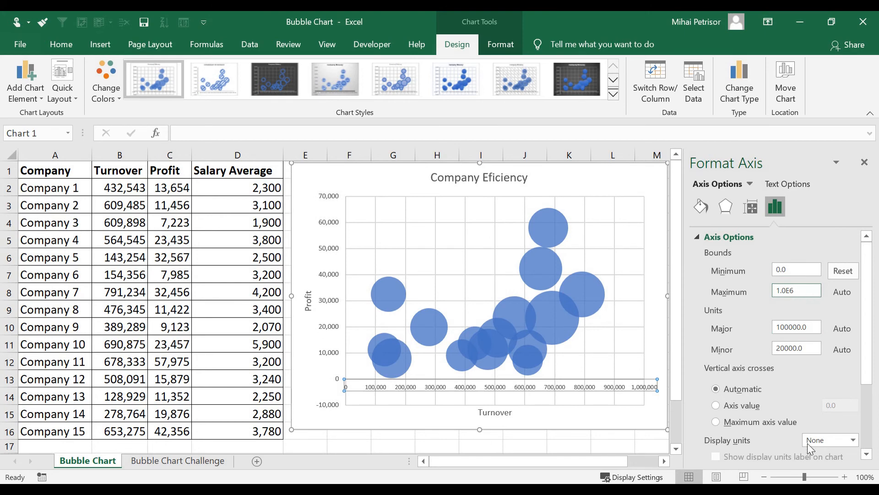
Set the minimum bound of the chart's vertical Profit axis to 0 and close the axis formatting options.
{"action": "left_click", "coordinate": [329, 277]}
{"action": "right_click", "coordinate": [331, 279]}
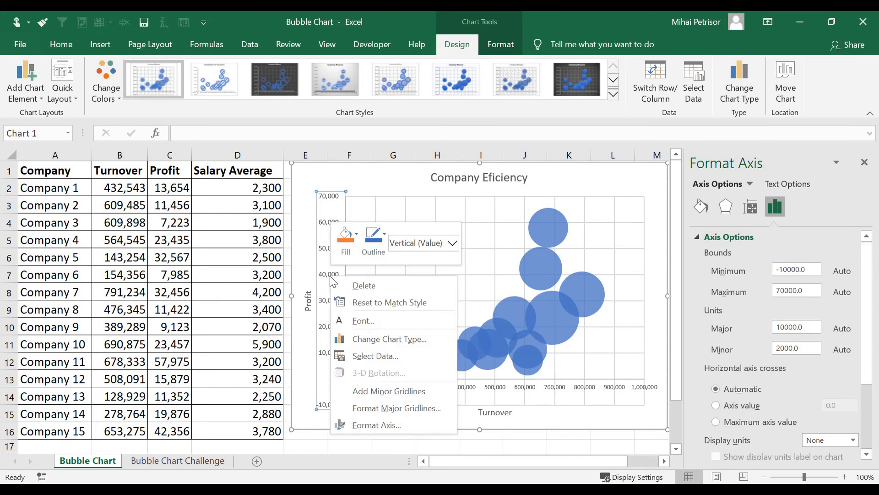
{"action": "left_click", "coordinate": [814, 269]}
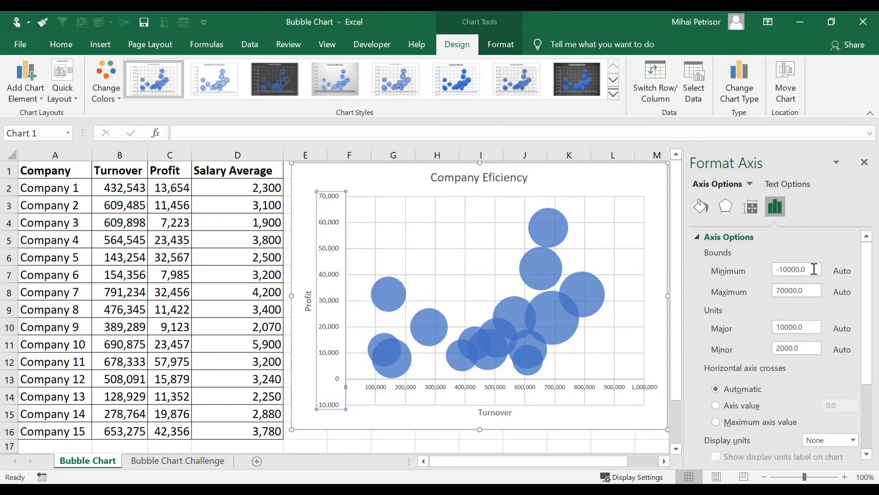
{"action": "left_click_drag", "start_coordinate": [806, 269], "coordinate": [743, 266]}
{"action": "type", "text": "0"}
{"action": "left_click", "coordinate": [815, 289]}
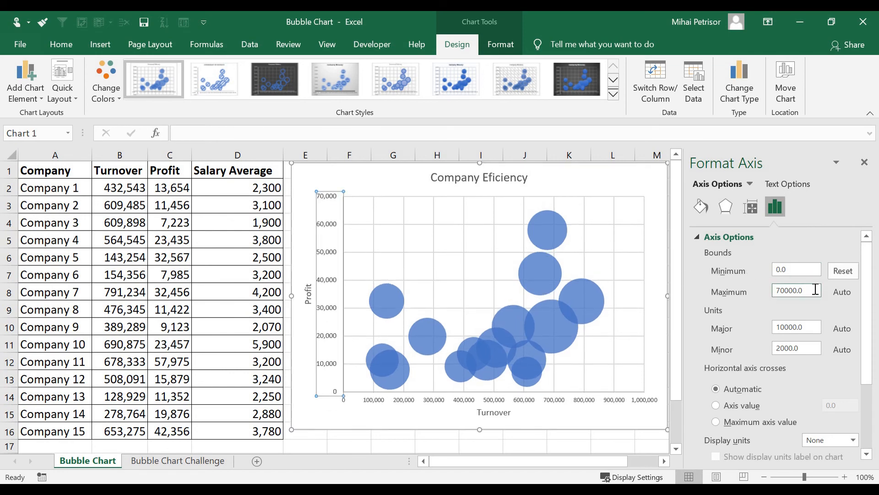
{"action": "left_click", "coordinate": [865, 162]}
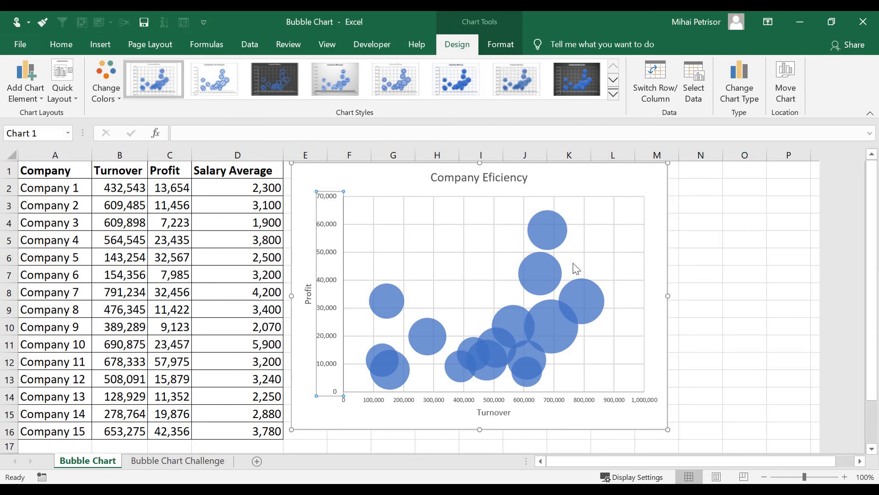
Examine the turnover, profit and size values of the two bubbles with the highest profit.
{"action": "left_click", "coordinate": [548, 275]}
{"action": "mouse_move", "coordinate": [549, 276]}
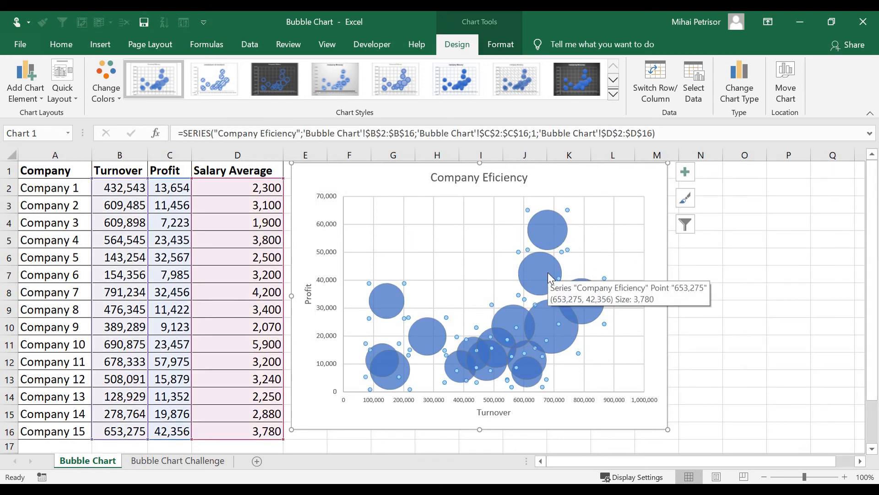
{"action": "mouse_move", "coordinate": [553, 246]}
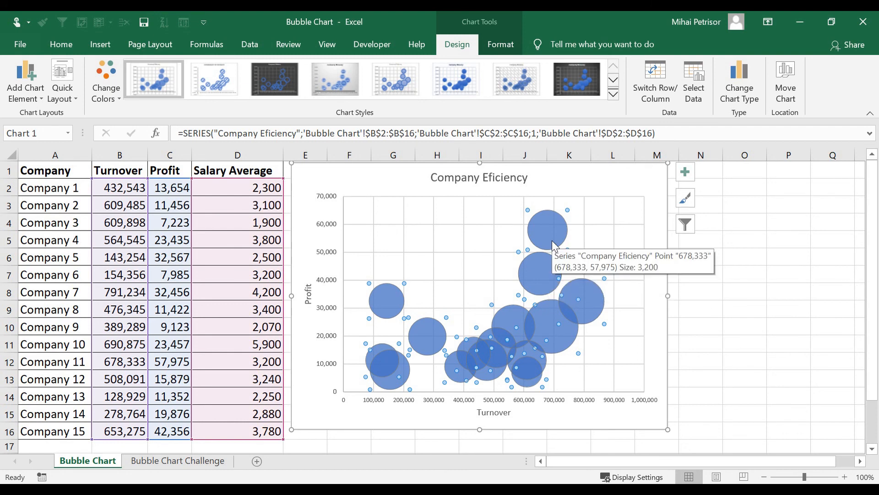
{"action": "left_click", "coordinate": [744, 326]}
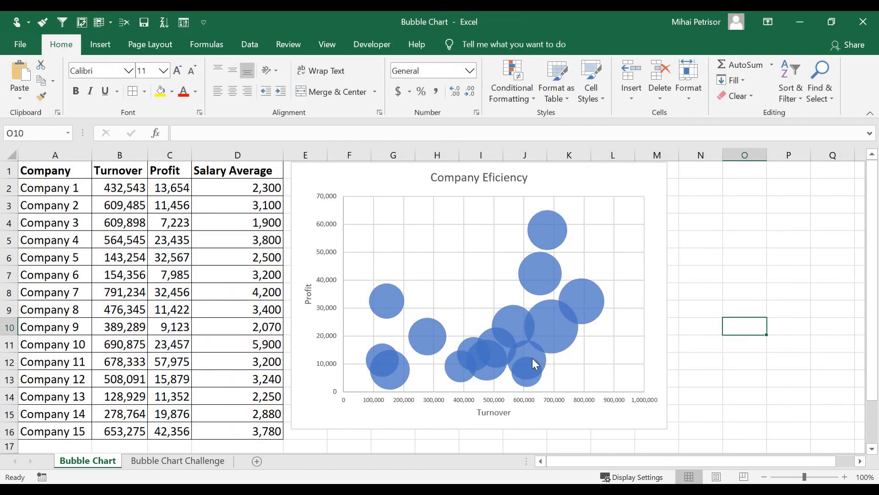
Format the Company Eficiency data series so that size represents the width of bubbles.
{"action": "right_click", "coordinate": [548, 238]}
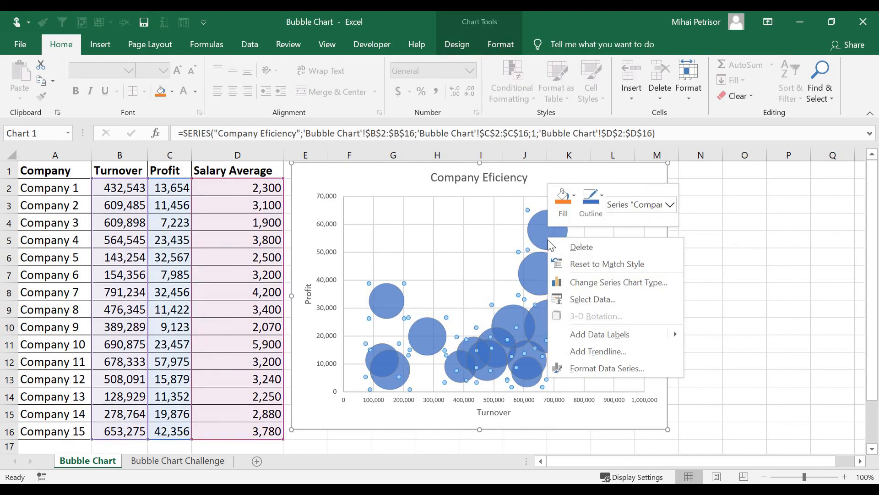
{"action": "left_click", "coordinate": [600, 370]}
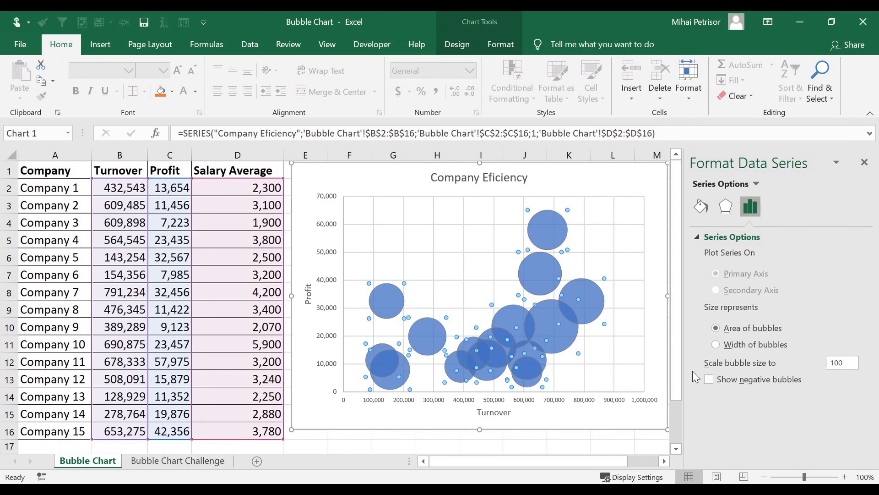
{"action": "left_click", "coordinate": [717, 344]}
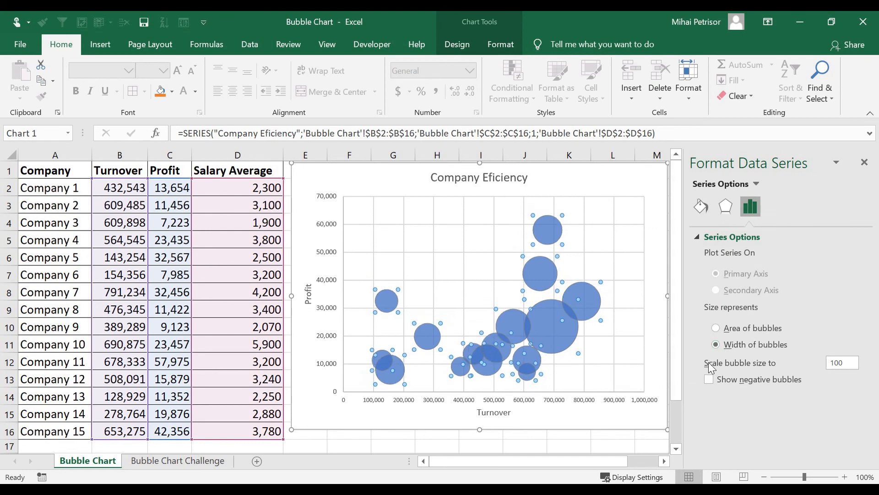
Change the fill color of the data series bubbles to the standard blue.
{"action": "left_click", "coordinate": [701, 207]}
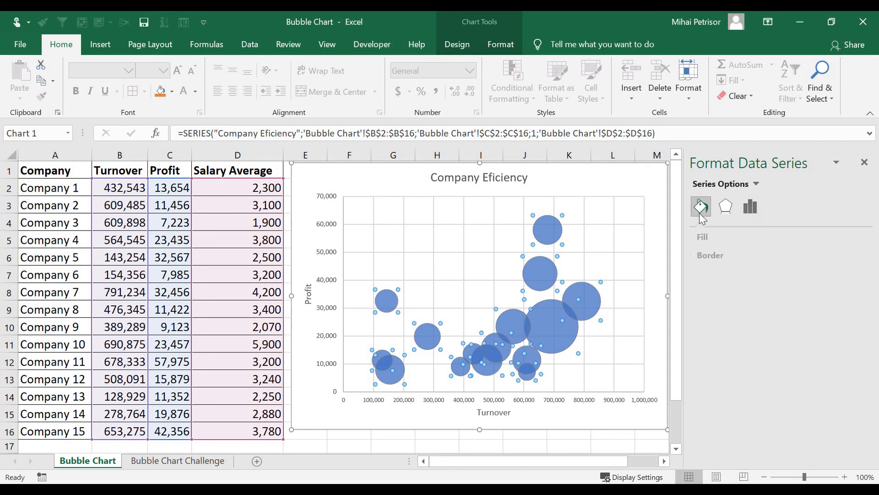
{"action": "left_click", "coordinate": [729, 238]}
{"action": "left_click", "coordinate": [852, 383]}
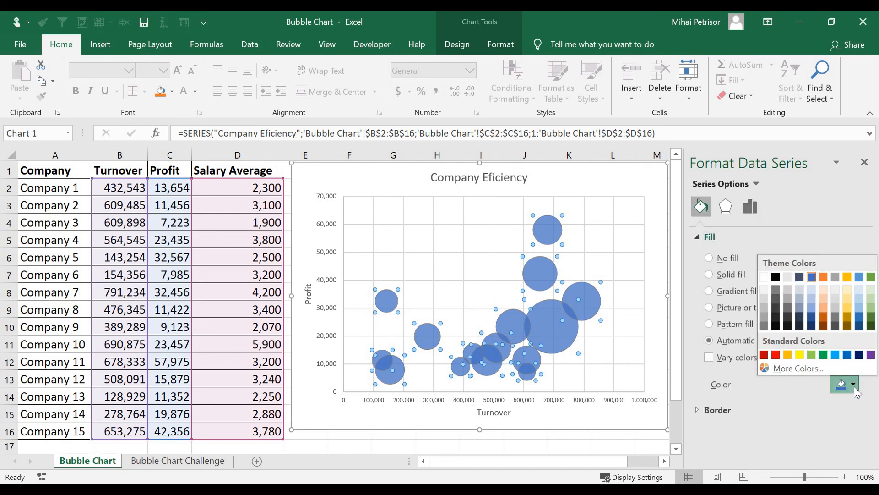
{"action": "left_click", "coordinate": [847, 354]}
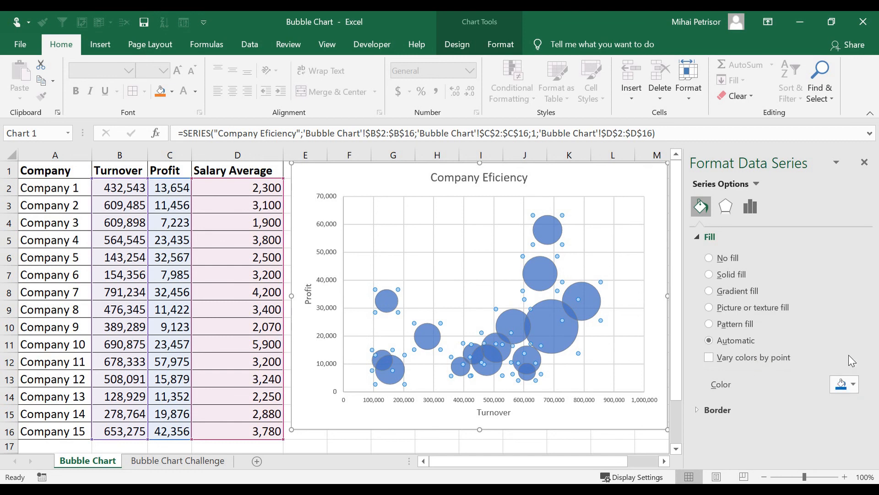
Try a light blue solid fill on the chart's plot area and undo it.
{"action": "left_click", "coordinate": [628, 271]}
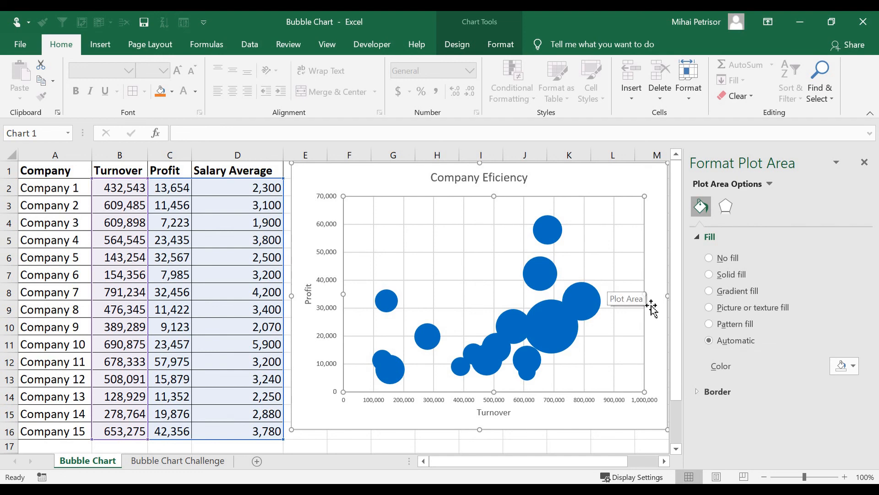
{"action": "left_click", "coordinate": [853, 366]}
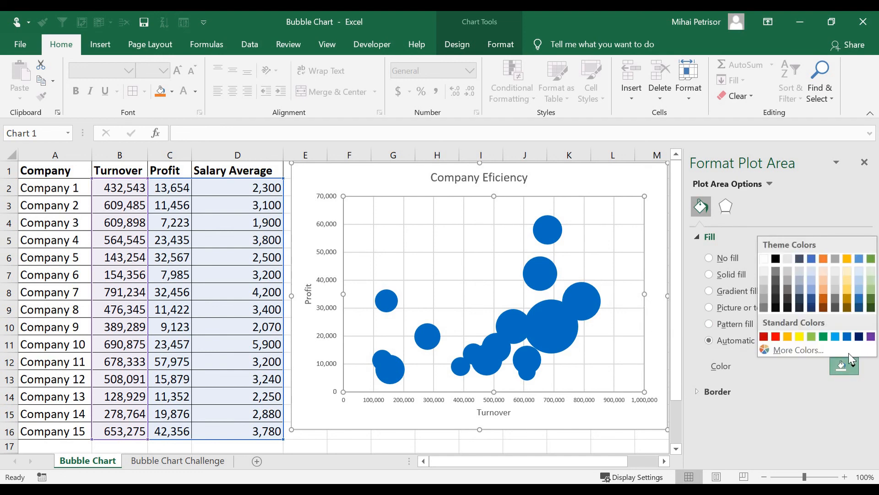
{"action": "left_click", "coordinate": [859, 280]}
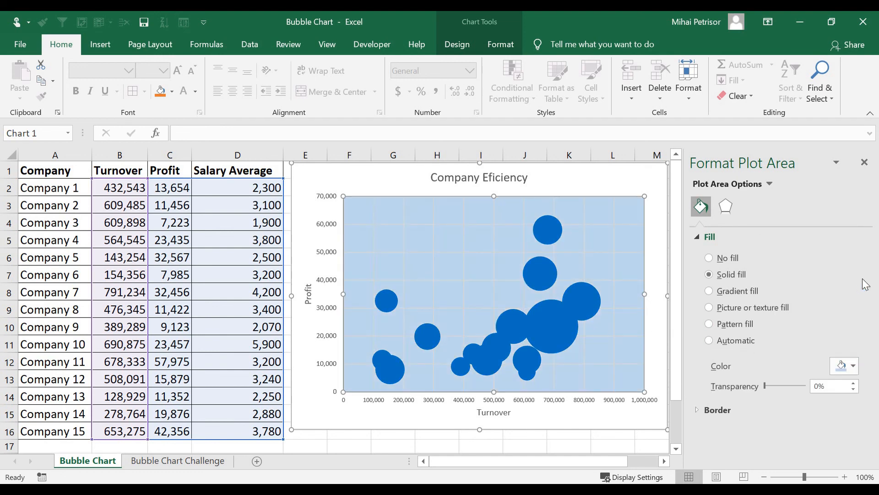
{"action": "key", "text": "ctrl+z"}
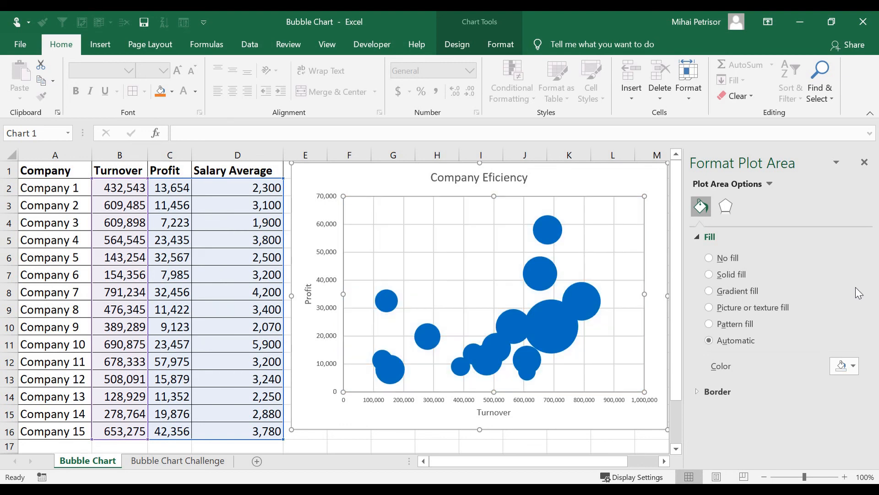
Recolor the data series bubbles with a light blue theme color as a solid fill.
{"action": "left_click", "coordinate": [586, 295]}
{"action": "left_click", "coordinate": [848, 380]}
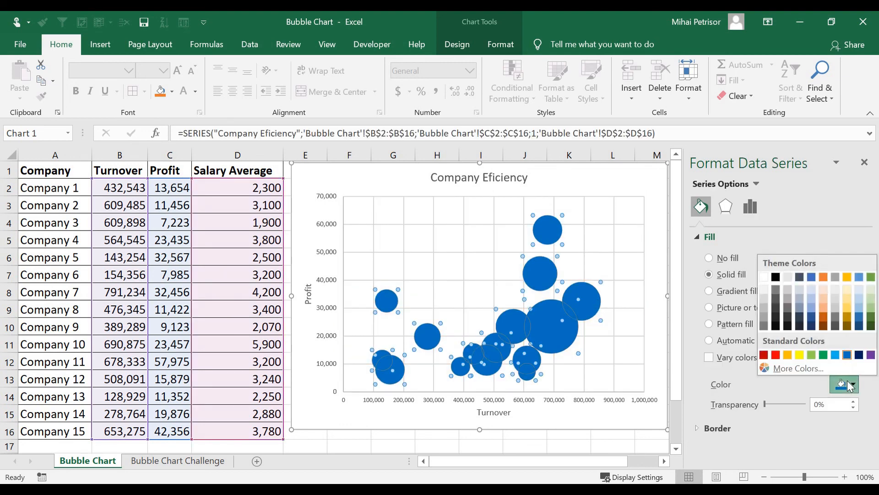
{"action": "left_click", "coordinate": [862, 302]}
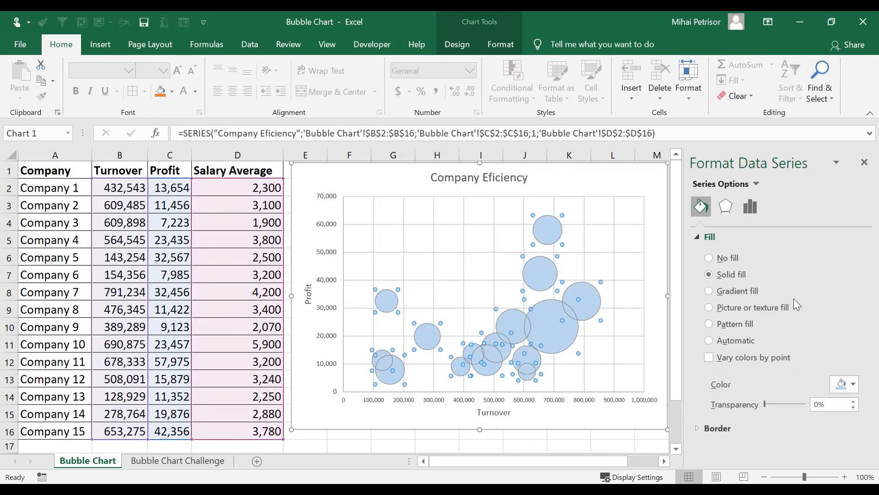
{"action": "left_click", "coordinate": [549, 318]}
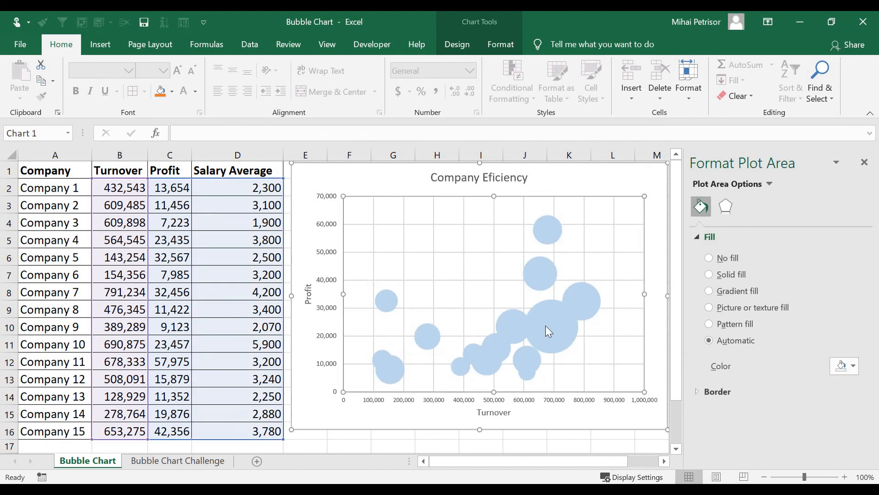